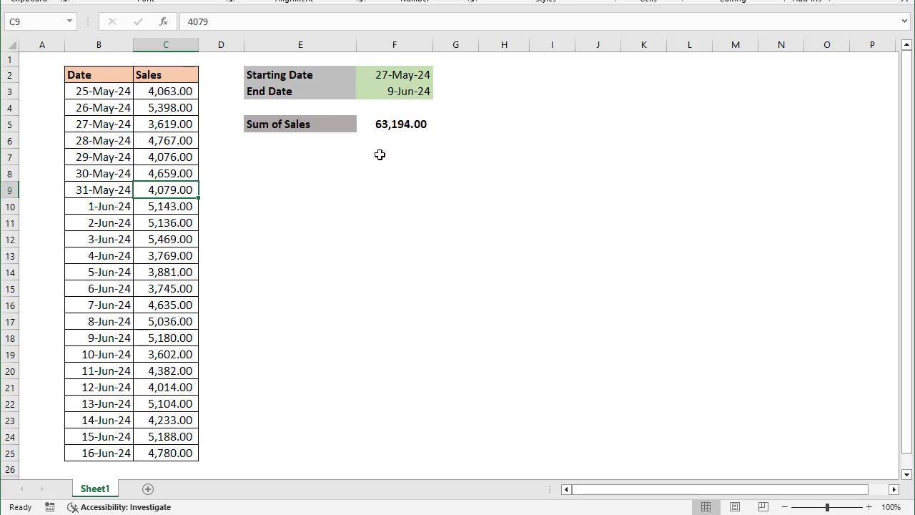
# Clear the starting date in F2 and select the sales from 25-May-24 through 9-Jun-24 to check their sum.
pyautogui.click(406, 76)
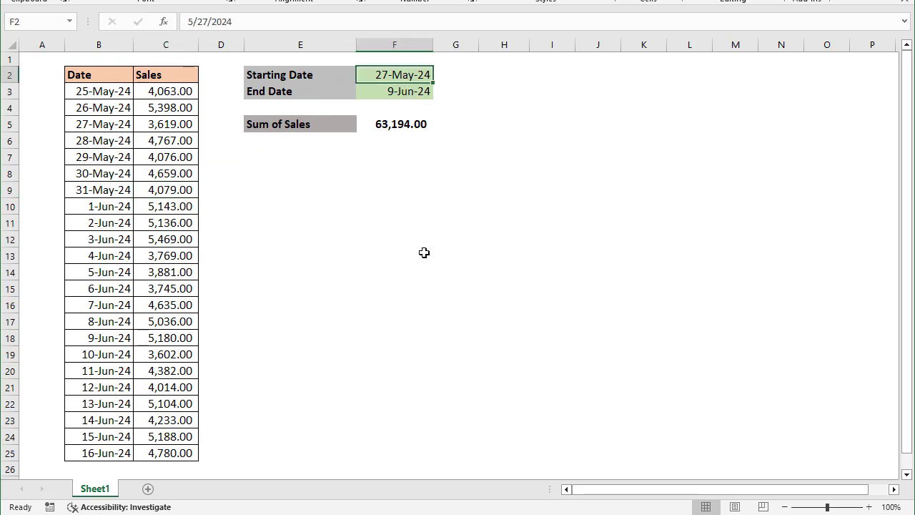
pyautogui.press('Delete')
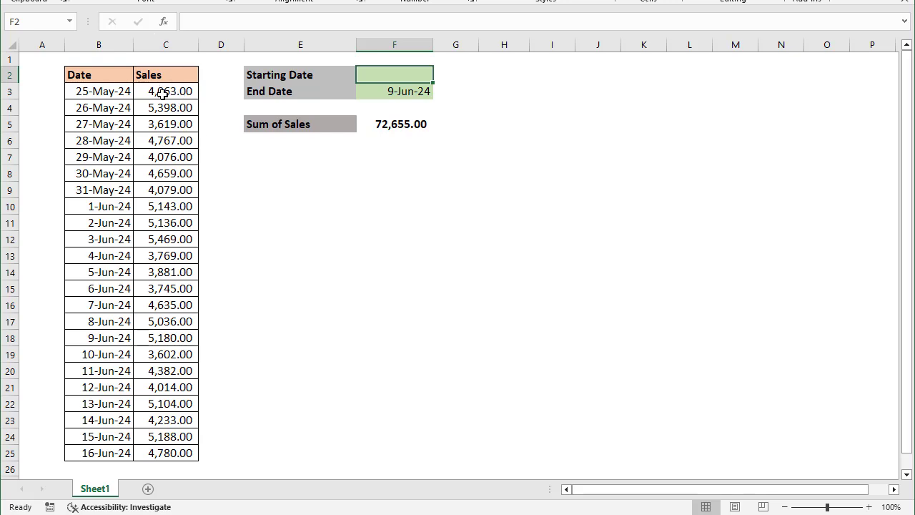
pyautogui.moveTo(164, 92); pyautogui.dragTo(188, 338)
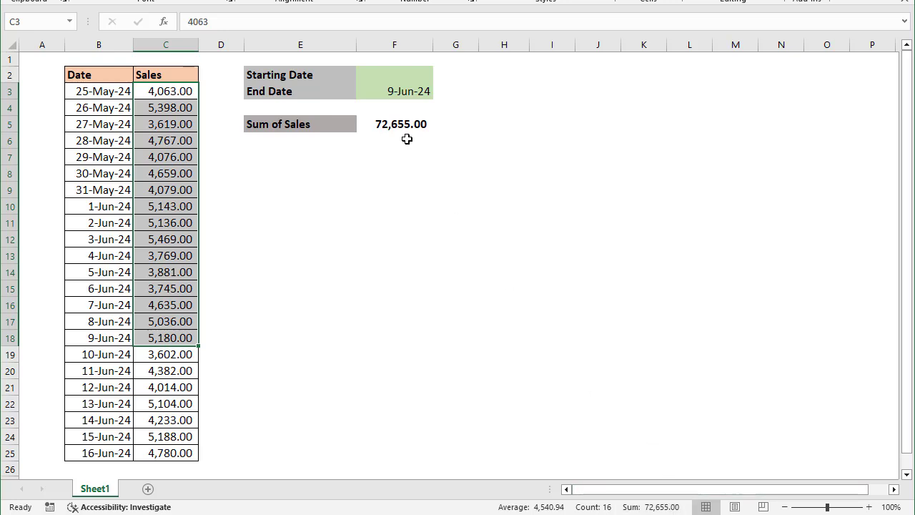
# Clear the end date in F3 and select all sales in C3:C25 to compare their sum with Sum of Sales.
pyautogui.click(398, 91)
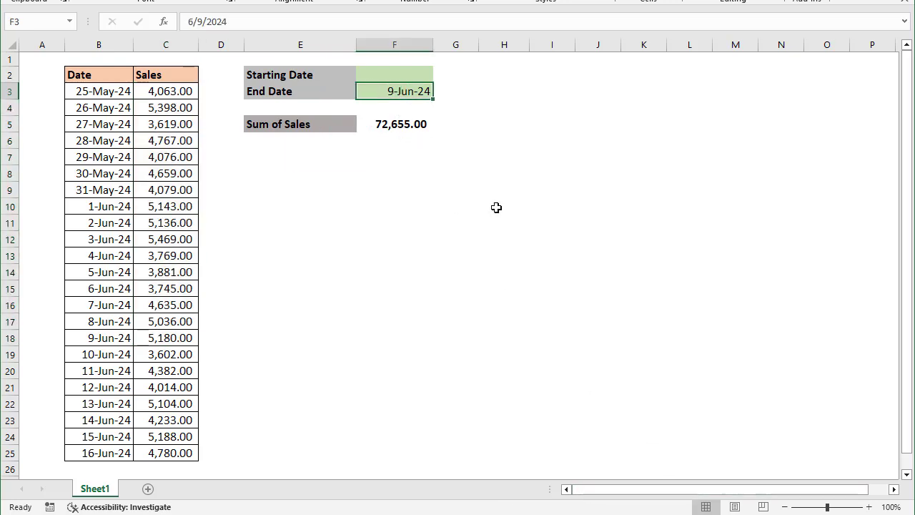
pyautogui.press('Delete')
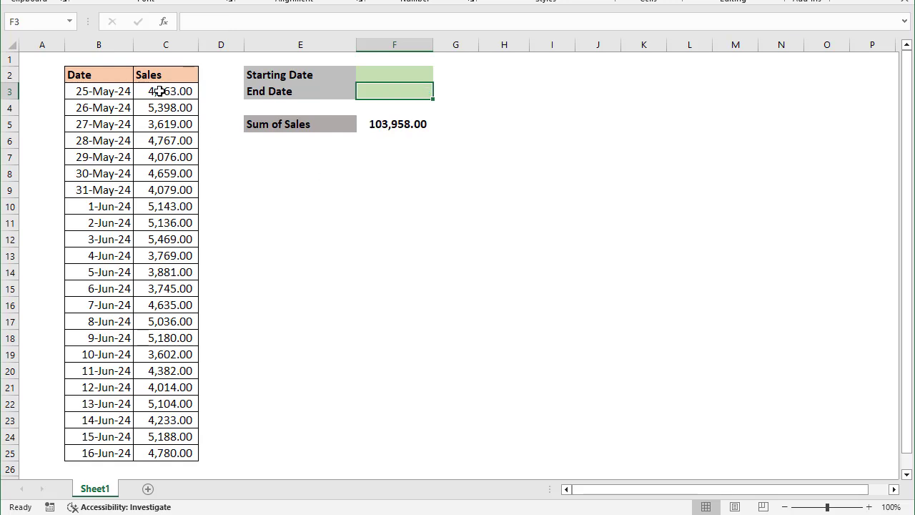
pyautogui.moveTo(177, 95); pyautogui.dragTo(226, 448)
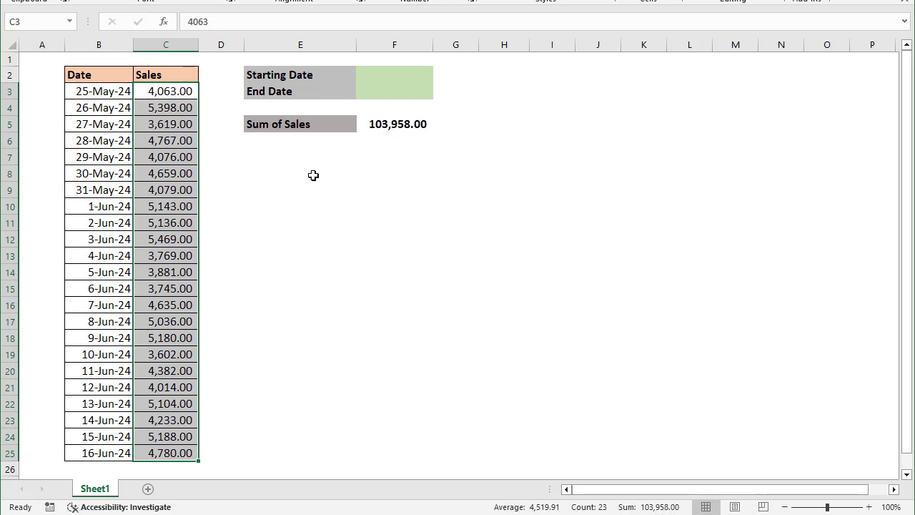
pyautogui.click(375, 180)
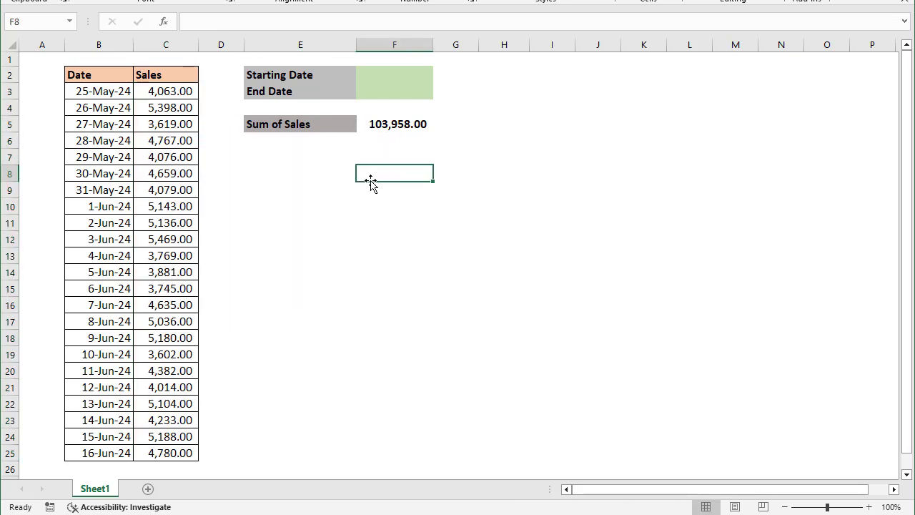
# Set the starting date in F2 to 06/01 and select sales C10:C25 to compare their sum with Sum of Sales.
pyautogui.click(388, 79)
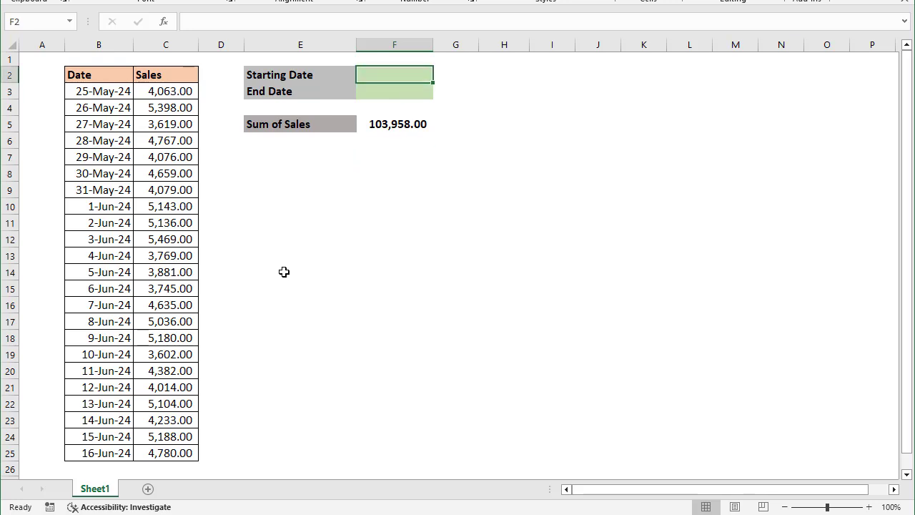
pyautogui.write('06/01')
pyautogui.hotkey('ctrl', 'Return')
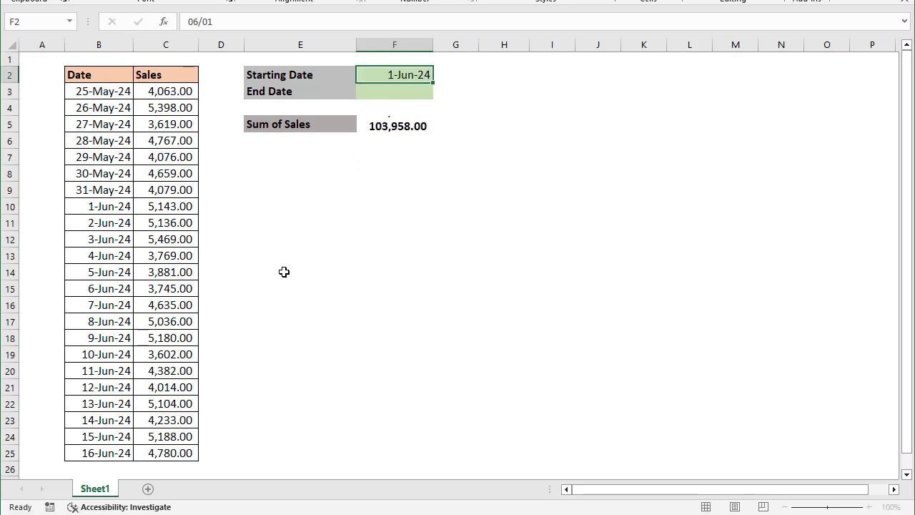
pyautogui.press('Return')
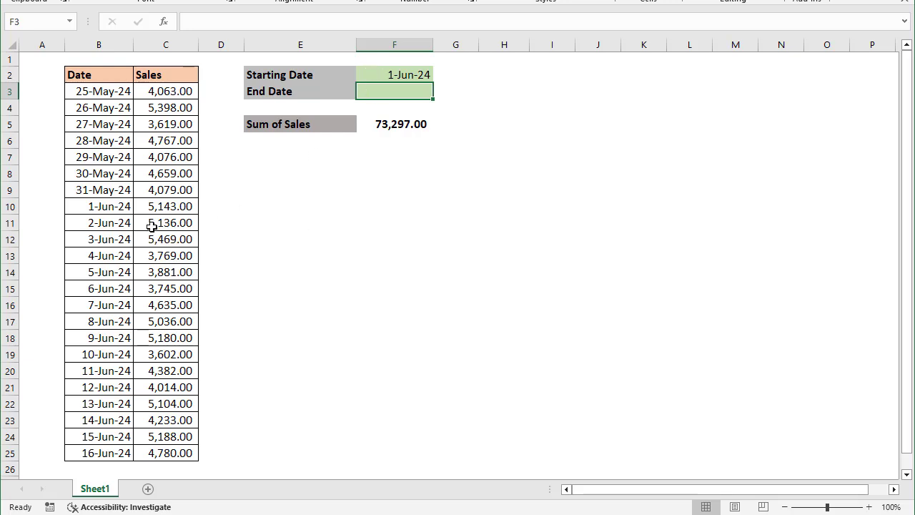
pyautogui.moveTo(157, 207); pyautogui.dragTo(171, 453)
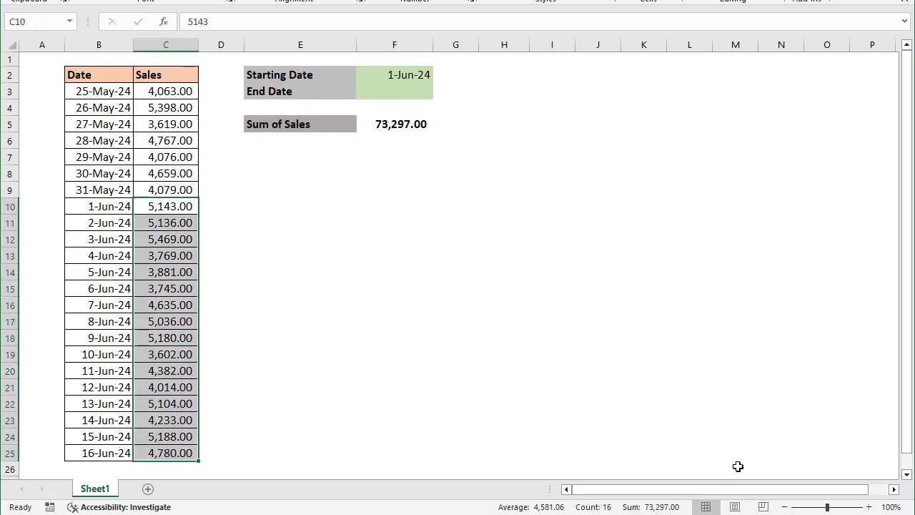
pyautogui.click(350, 200)
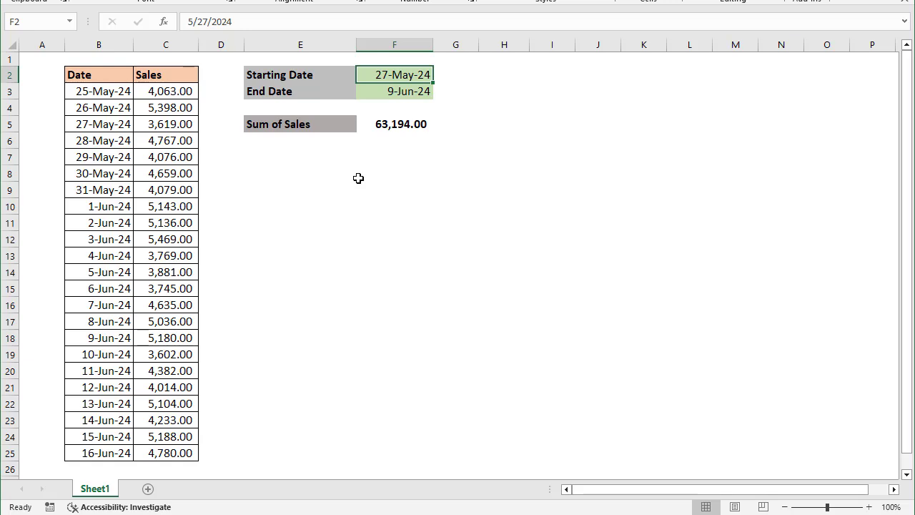
# Clear the existing Sum of Sales formula from F5.
pyautogui.click(359, 178)
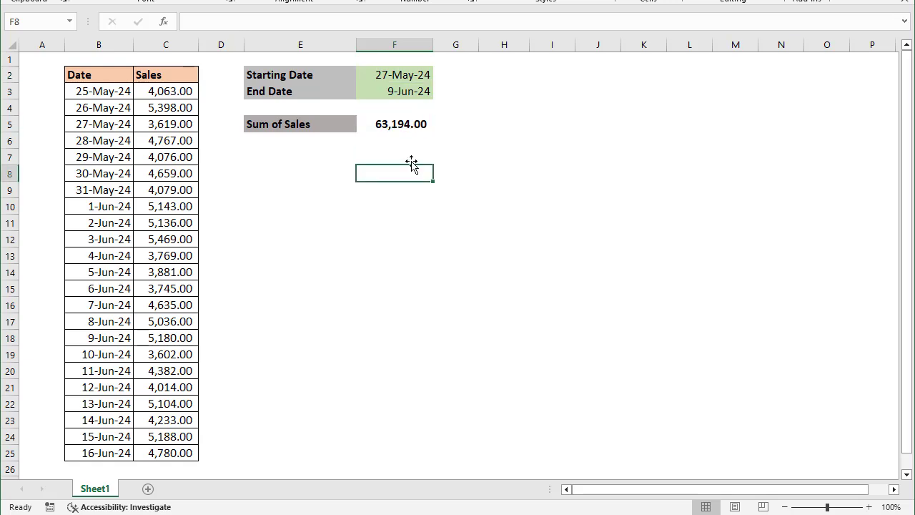
pyautogui.click(406, 124)
pyautogui.press('Delete')
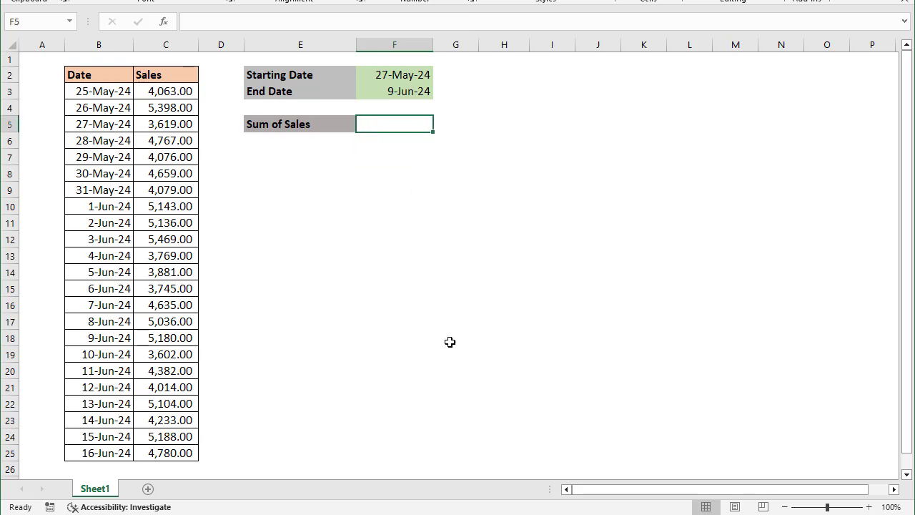
pyautogui.click(372, 239)
pyautogui.click(410, 130)
# Enter the formula =IF(F2="",B3,F2) in K2 to fall back to the first date when the starting date is blank.
pyautogui.click(629, 84)
pyautogui.click(643, 72)
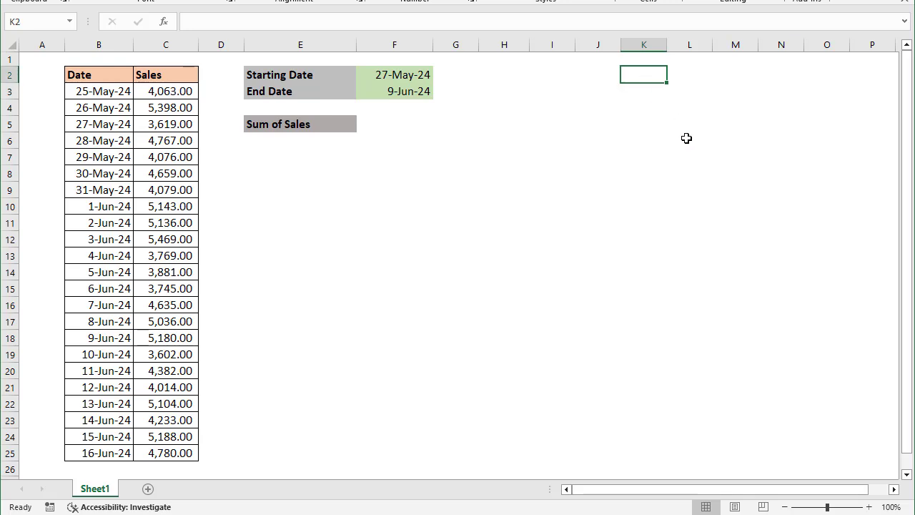
pyautogui.write('=if(')
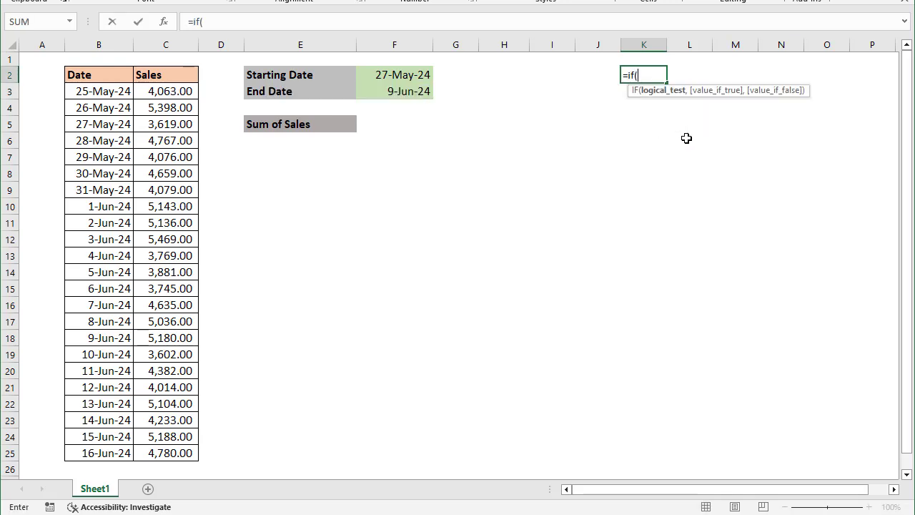
pyautogui.click(397, 74)
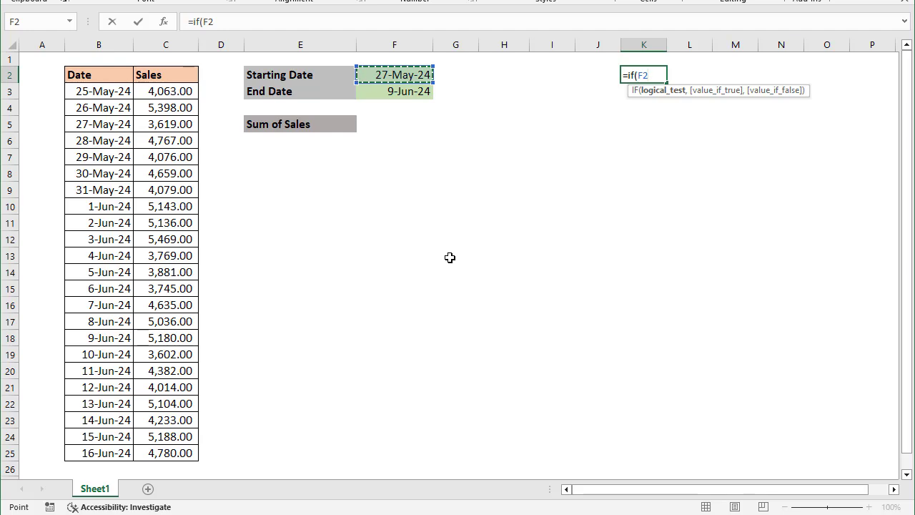
pyautogui.write('="",')
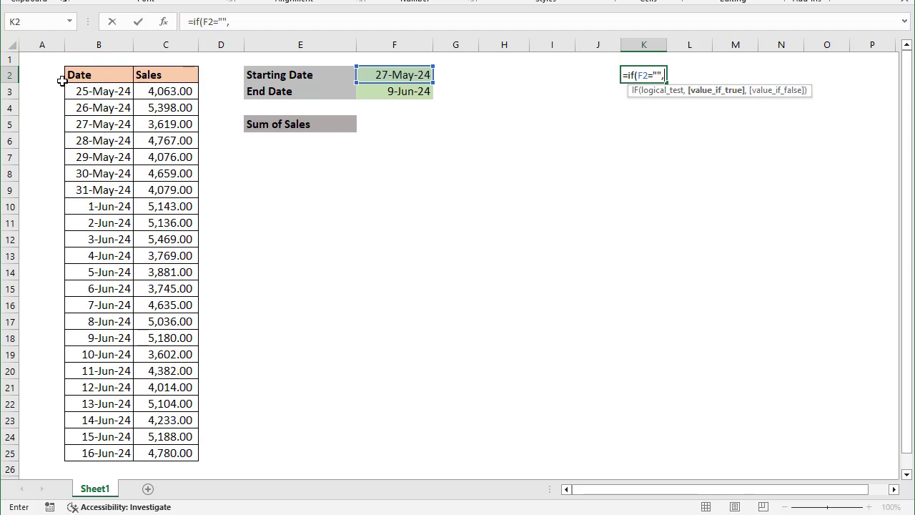
pyautogui.click(87, 91)
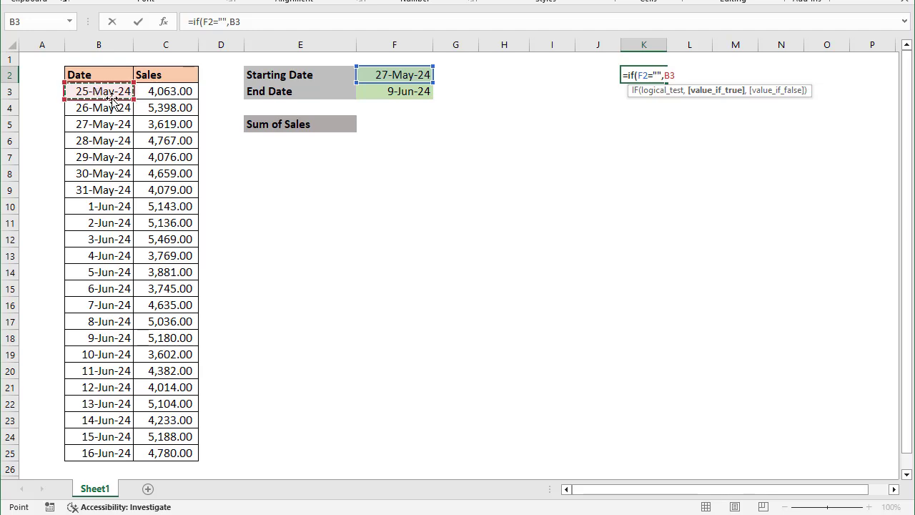
pyautogui.write(',')
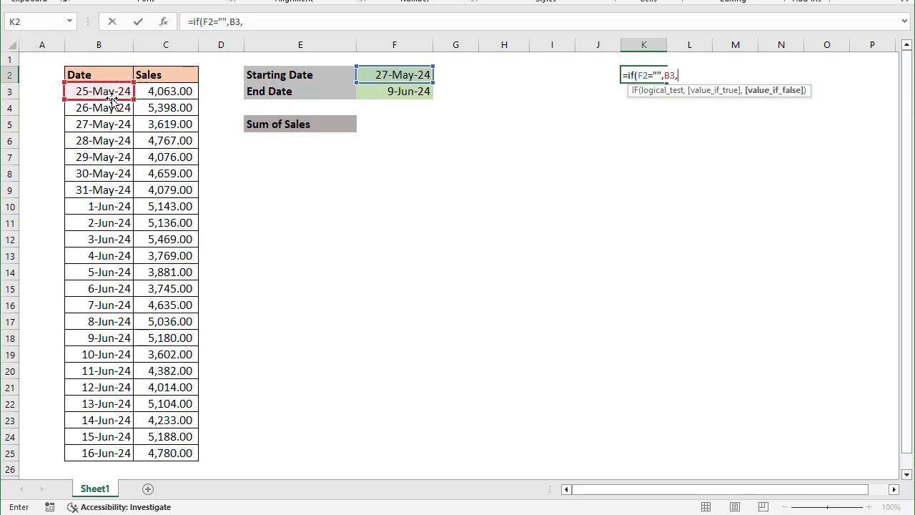
pyautogui.click(375, 75)
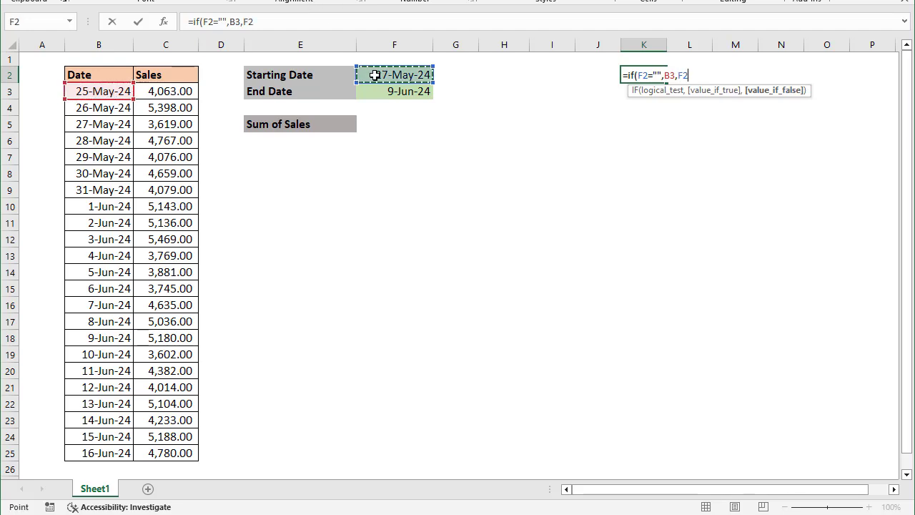
pyautogui.write(')')
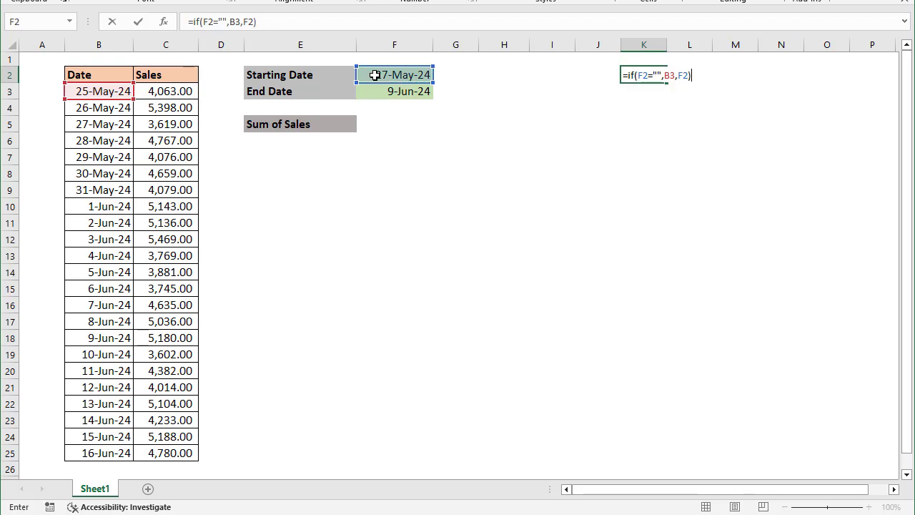
pyautogui.press('Return')
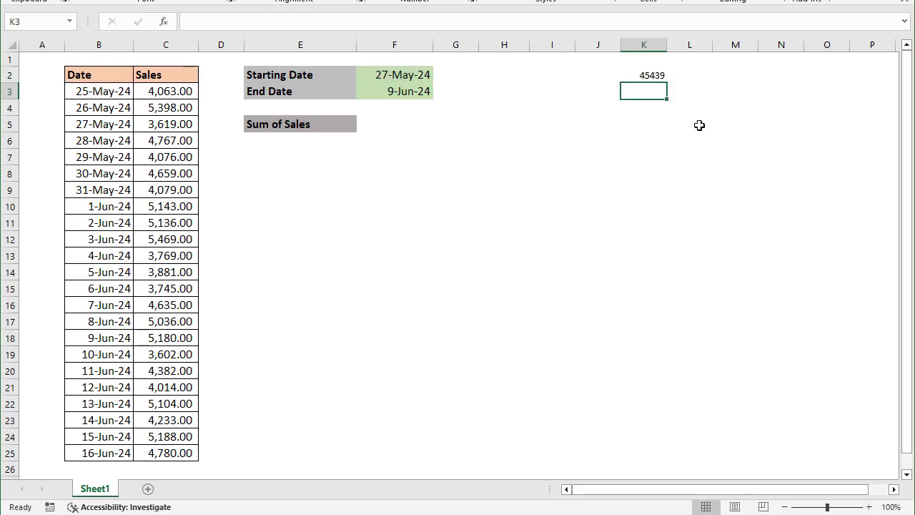
# Format K2 as a Date using the 14-Mar-12 type.
pyautogui.click(657, 76)
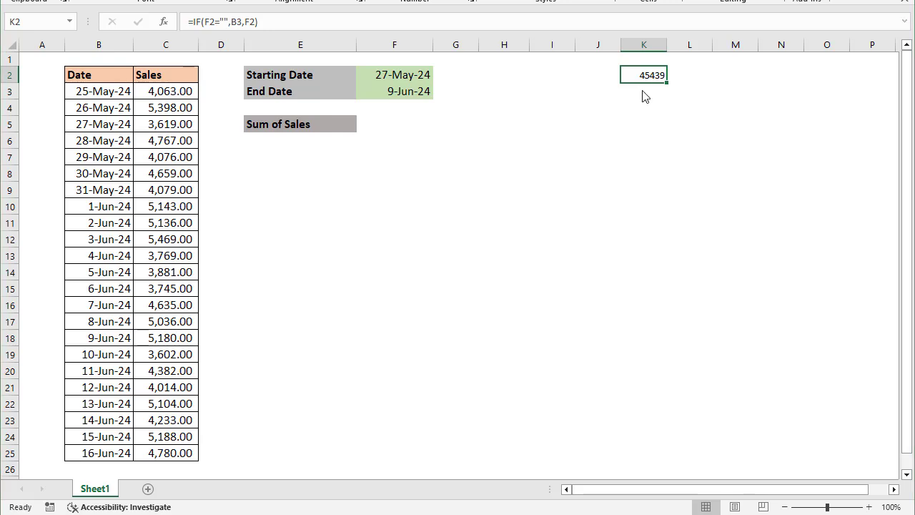
pyautogui.hotkey('ctrl', '1')
pyautogui.click(287, 182)
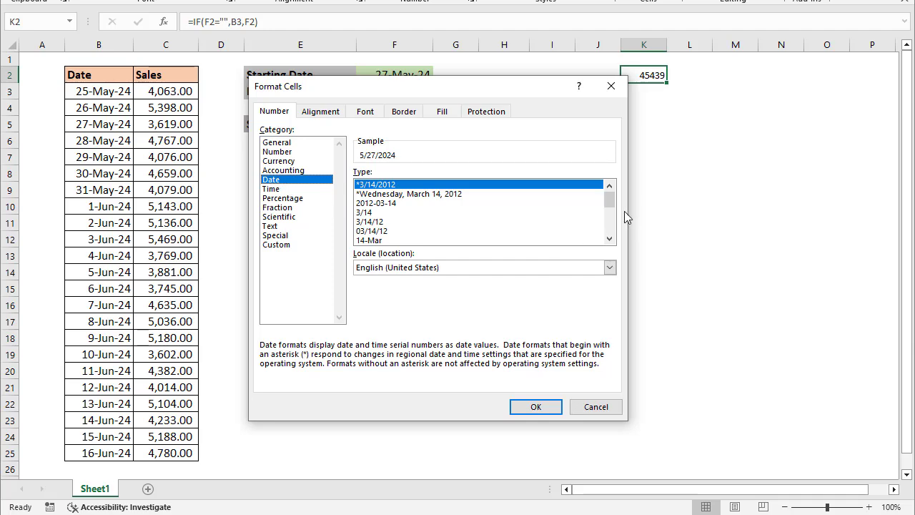
pyautogui.scroll(-1, 609, 199)
pyautogui.click(379, 231)
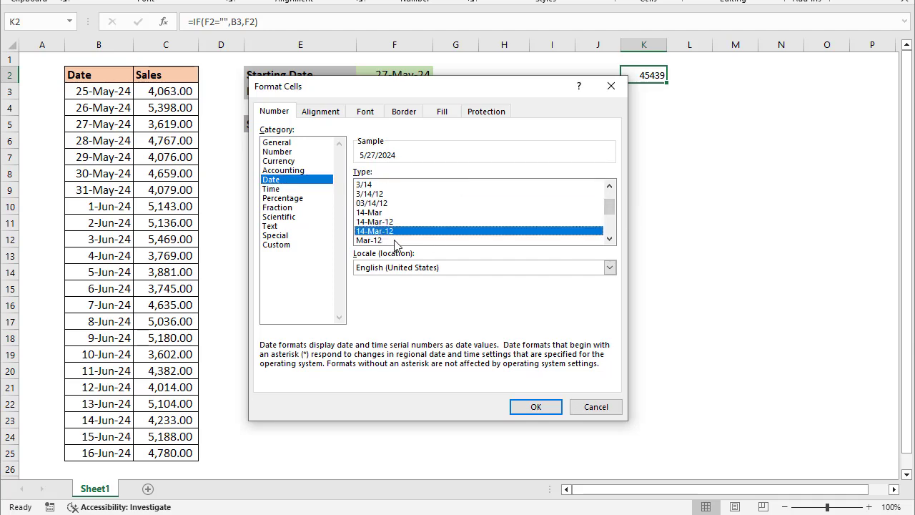
pyautogui.click(535, 406)
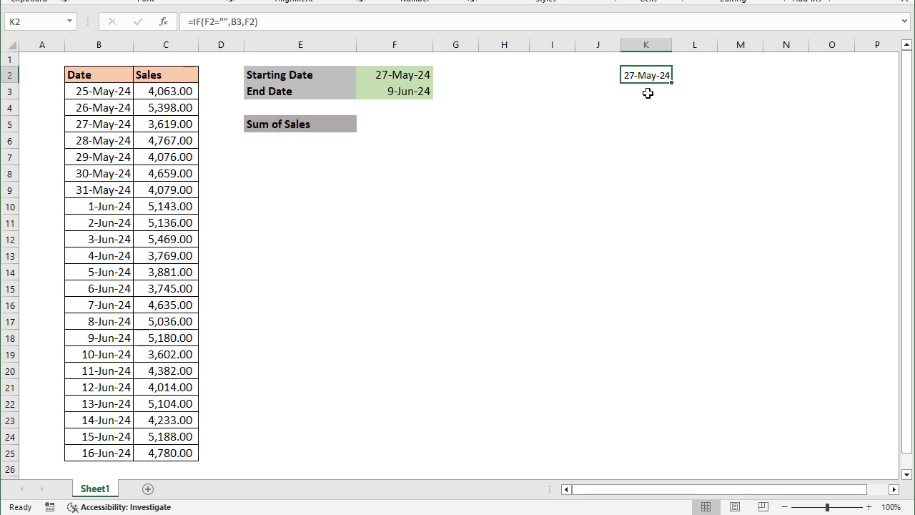
# Enter the formula =IF(F3="",B25,F3) in K3 to fall back to the last date when the end date is blank.
pyautogui.press('Return')
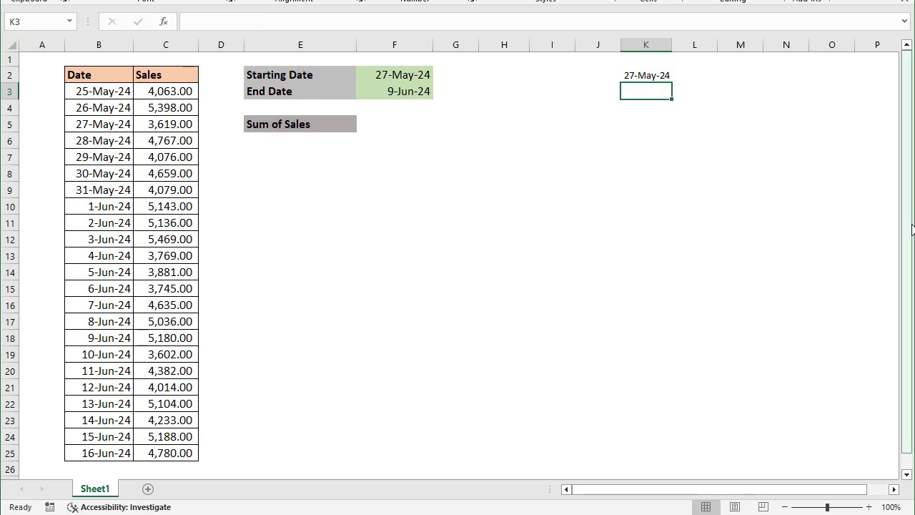
pyautogui.write('=if(')
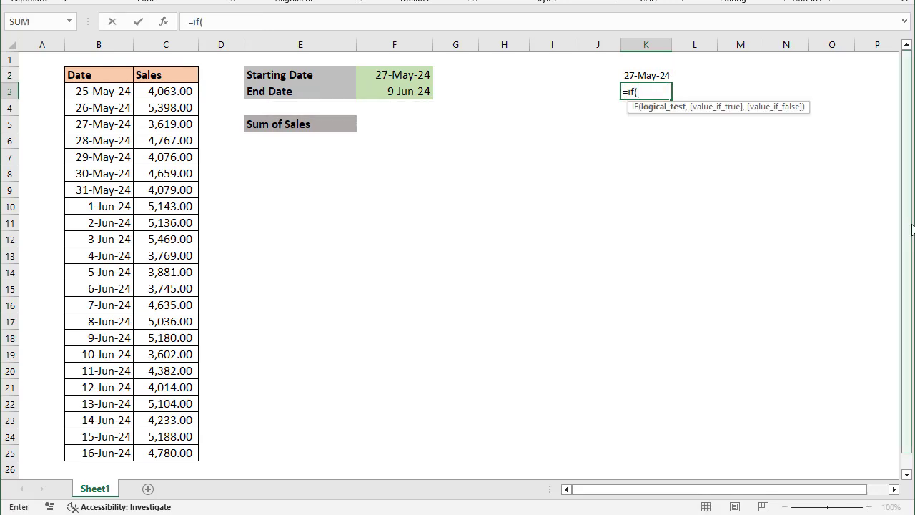
pyautogui.click(407, 91)
pyautogui.write('=')
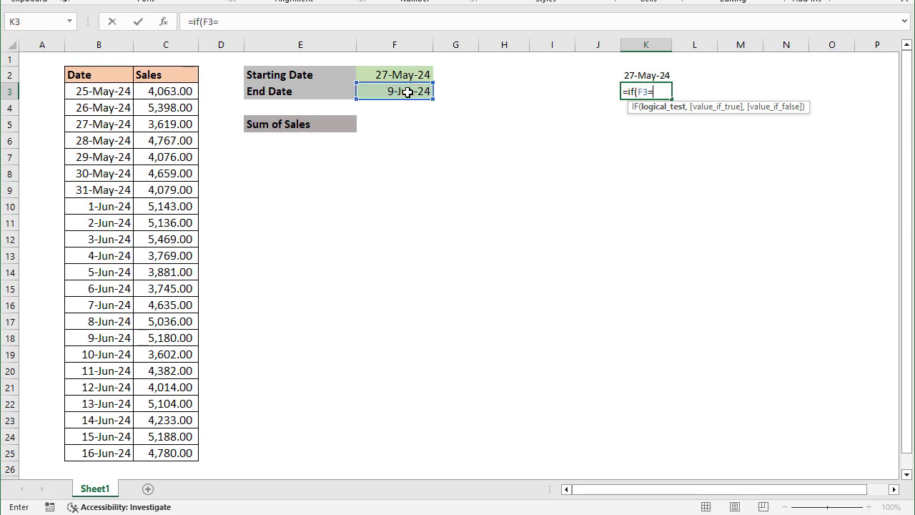
pyautogui.write('"",')
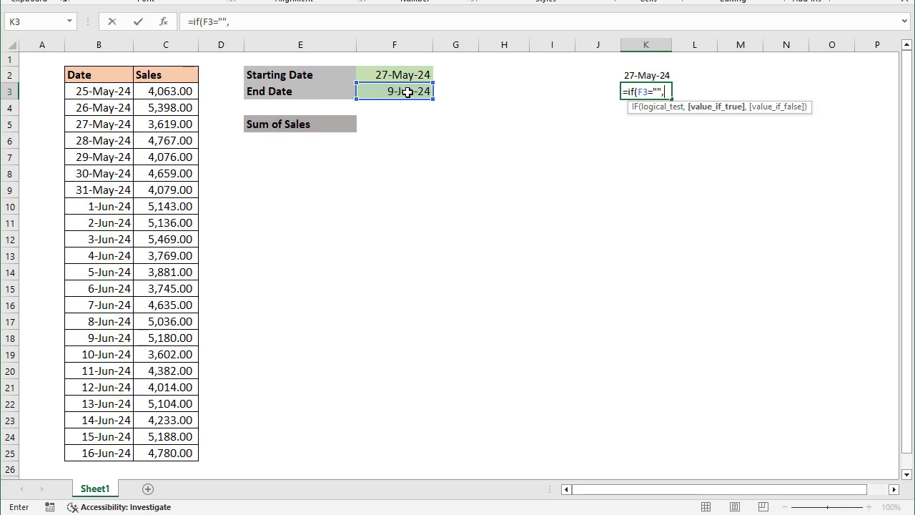
pyautogui.click(89, 454)
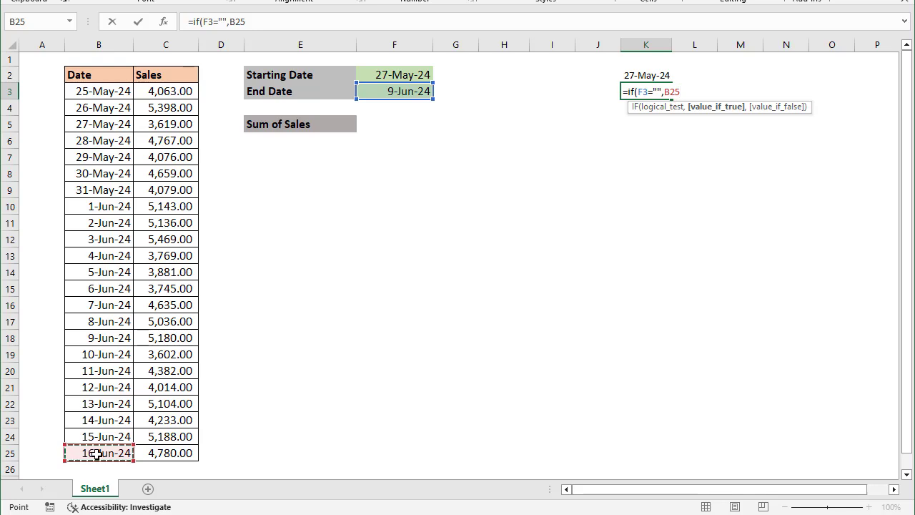
pyautogui.write(',')
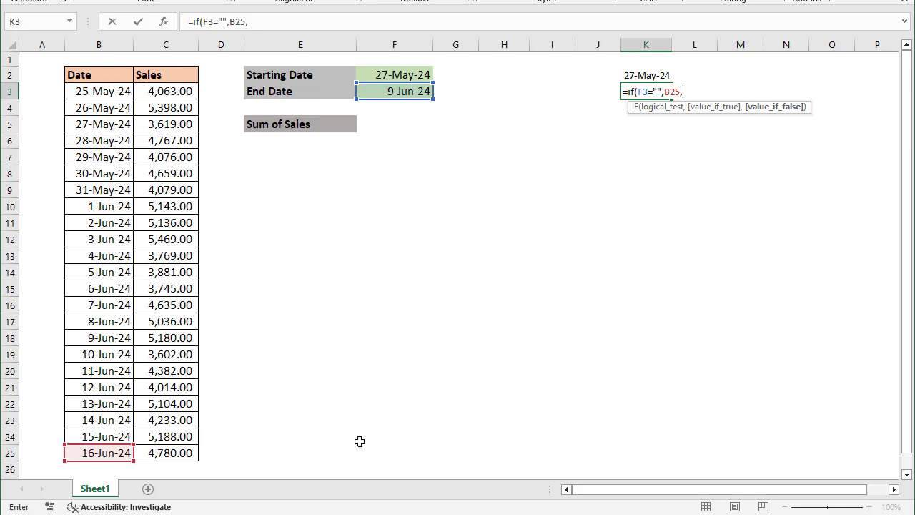
pyautogui.click(397, 90)
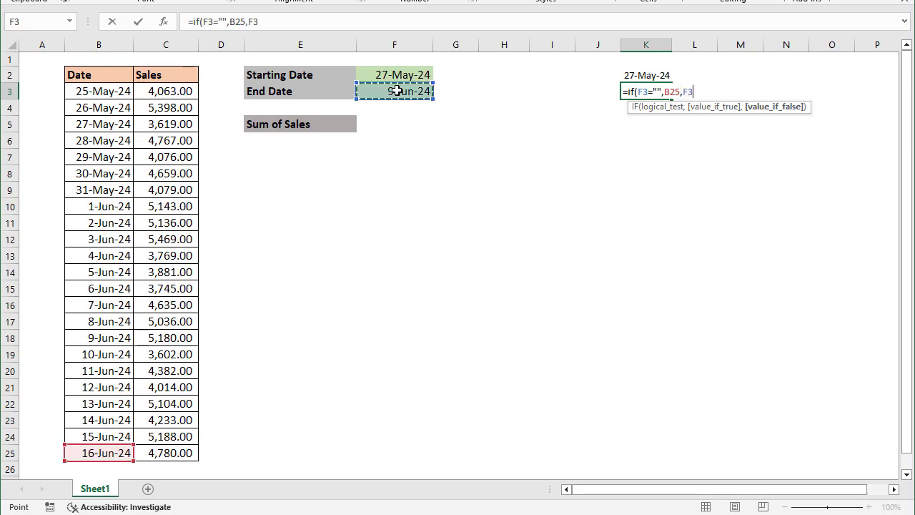
pyautogui.write(')')
pyautogui.press('Return')
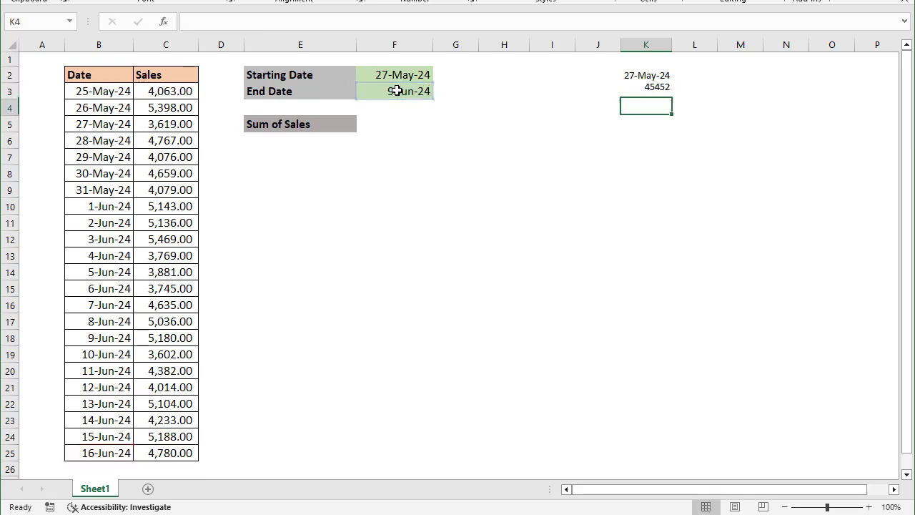
# Copy the date formatting from K2 onto K3 with the Format Painter.
pyautogui.click(625, 75)
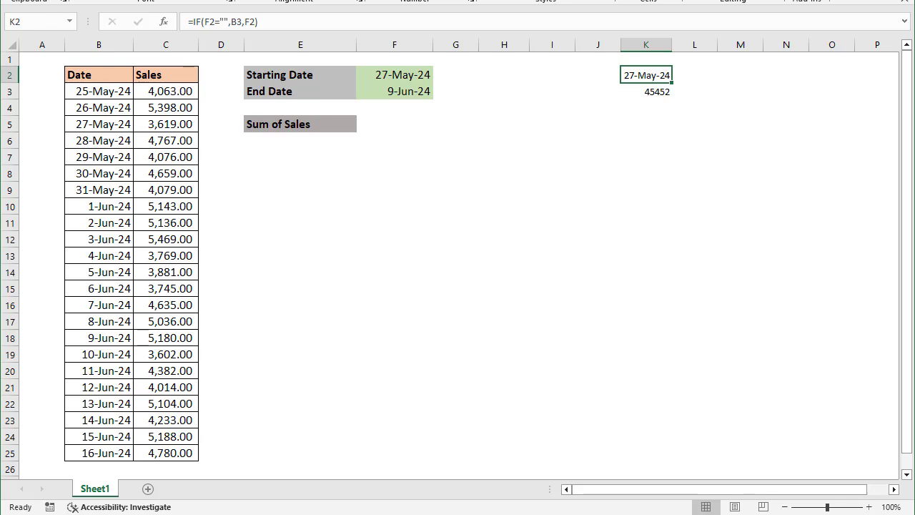
pyautogui.click(43, 1)
pyautogui.click(638, 94)
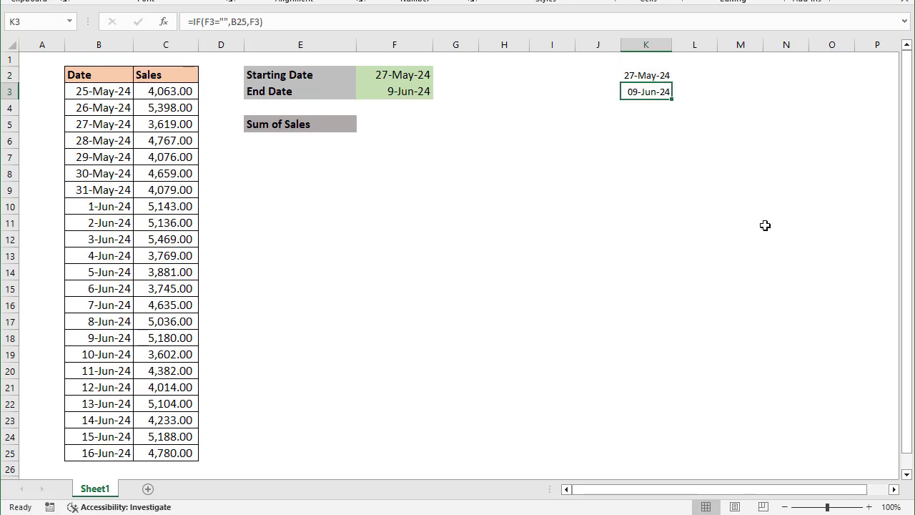
pyautogui.click(763, 225)
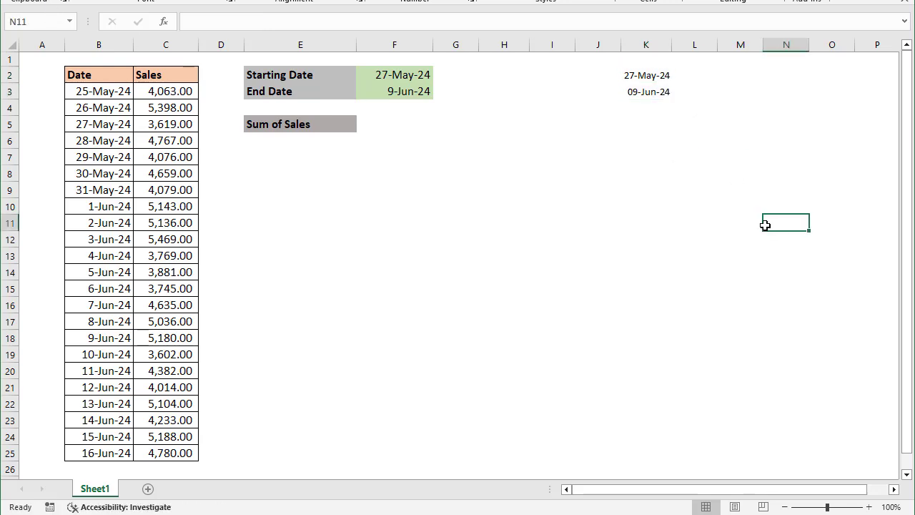
# Test the fallback dates by clearing the starting date in F2 and the end date in F3 in turn, undoing each deletion.
pyautogui.click(408, 71)
pyautogui.press('Delete')
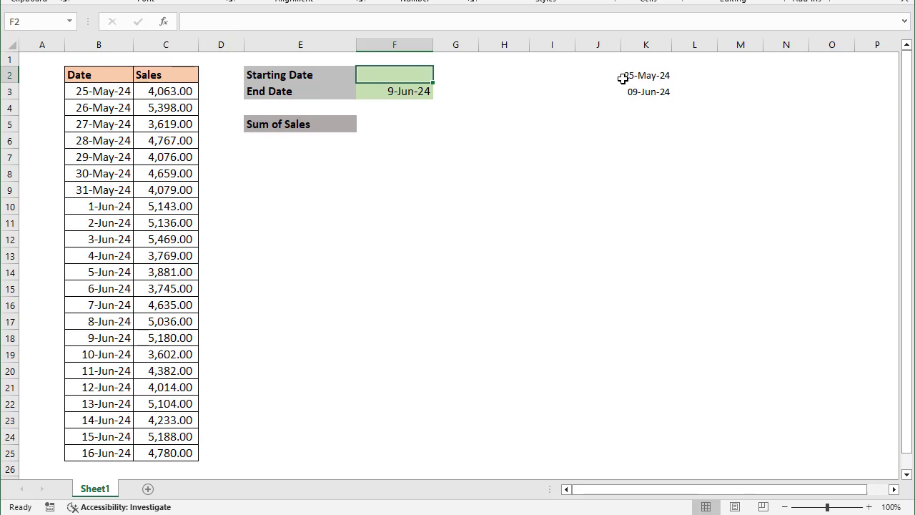
pyautogui.hotkey('ctrl', 'z')
pyautogui.click(393, 88)
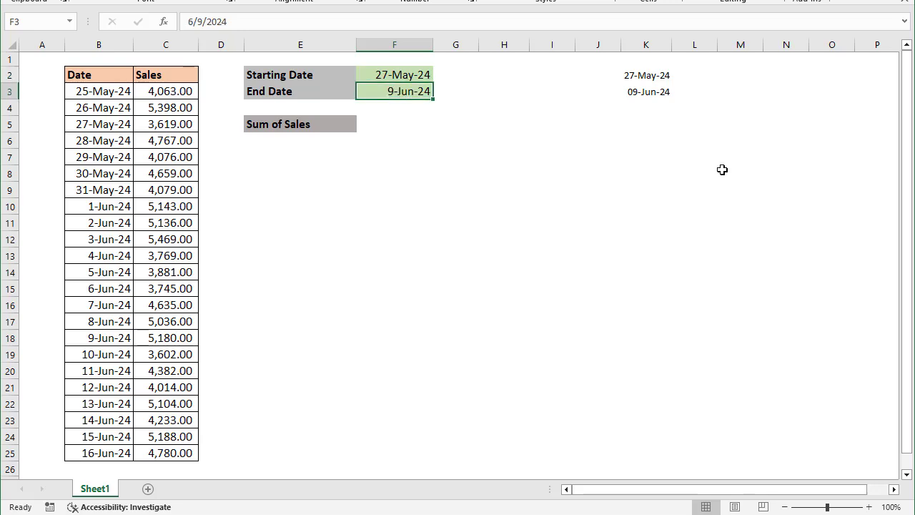
pyautogui.press('Delete')
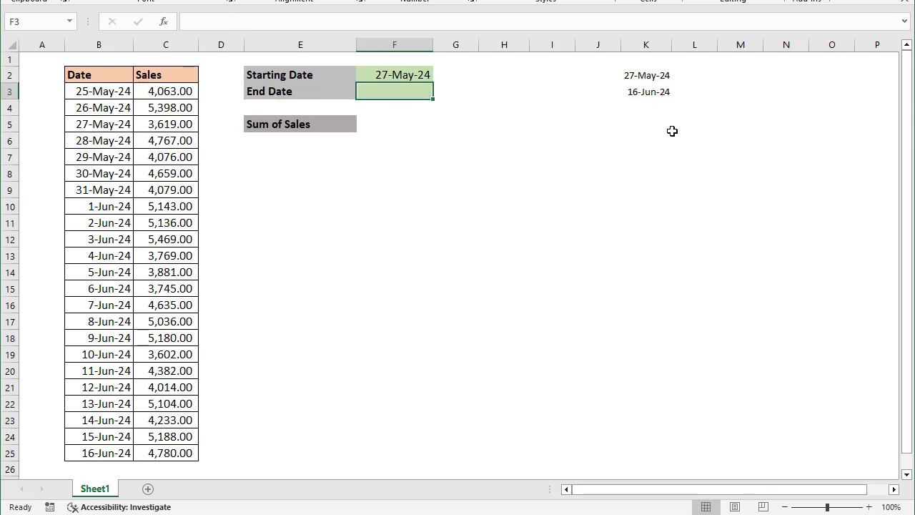
pyautogui.hotkey('ctrl', 'z')
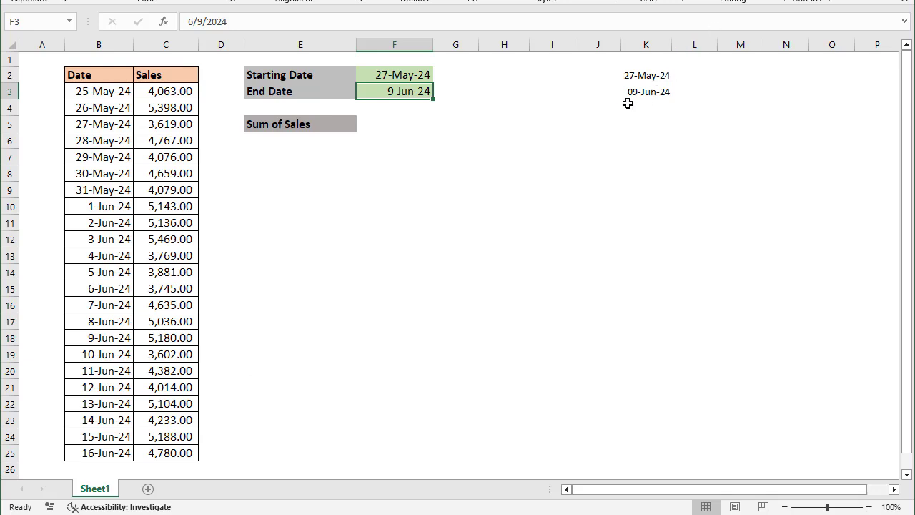
# Begin a SUMIFS formula in F5 with the absolute sum range $C$3:$C$25.
pyautogui.click(388, 125)
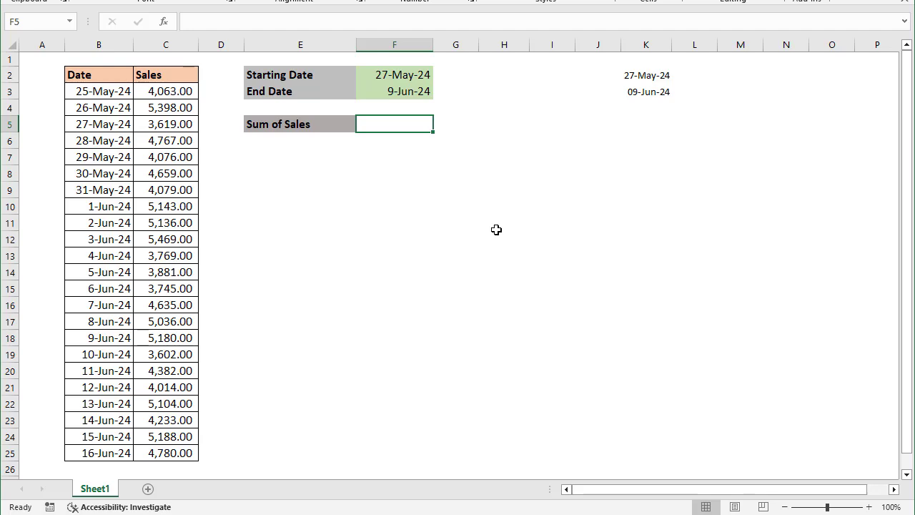
pyautogui.write('=')
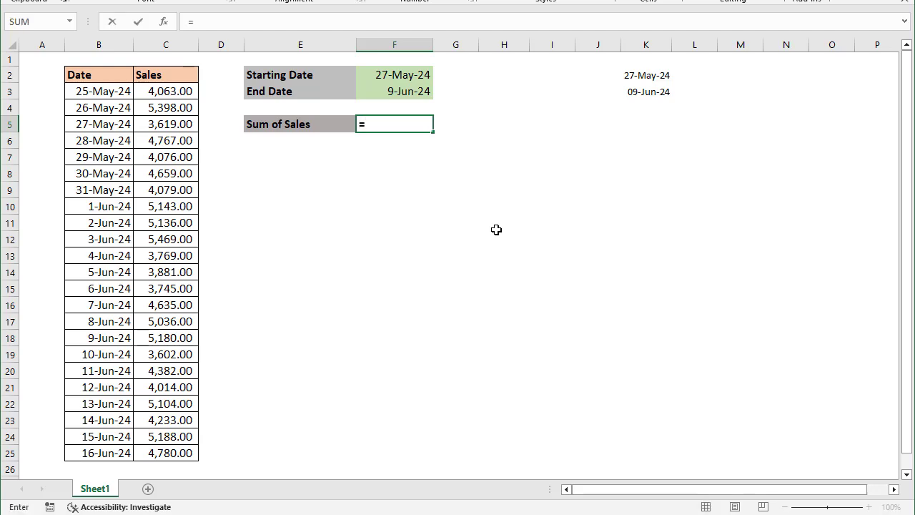
pyautogui.write('sum')
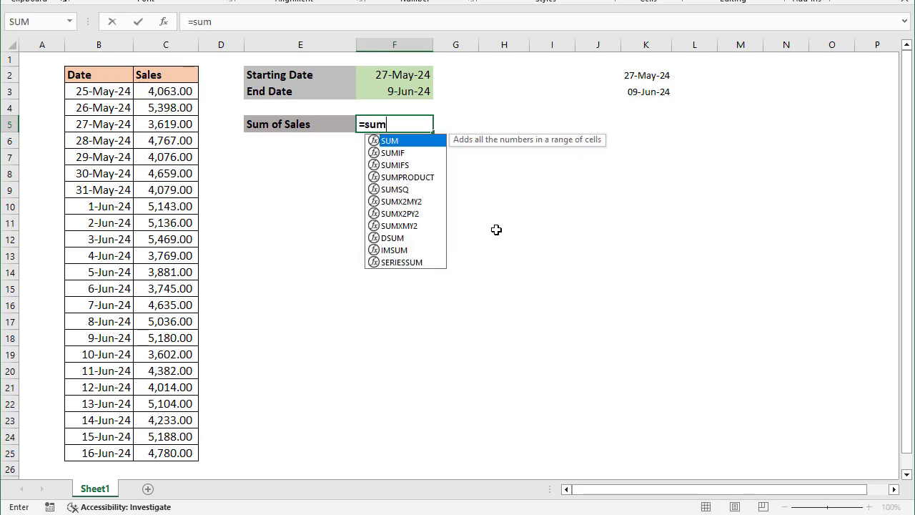
pyautogui.write('if')
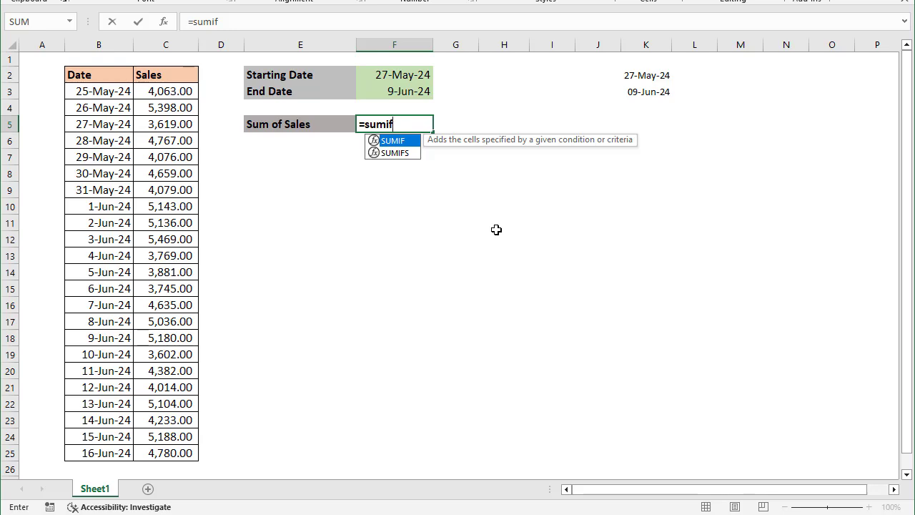
pyautogui.press('Down')
pyautogui.press('Tab')
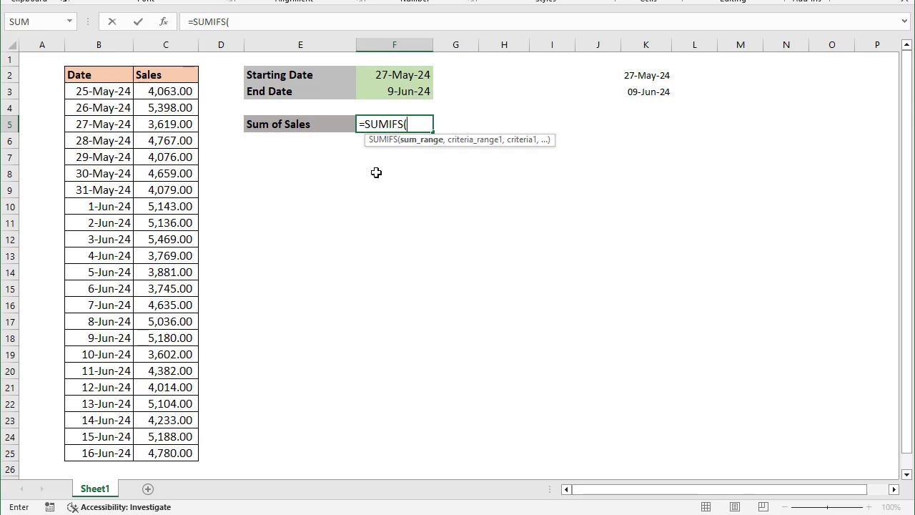
pyautogui.moveTo(182, 92); pyautogui.dragTo(168, 455)
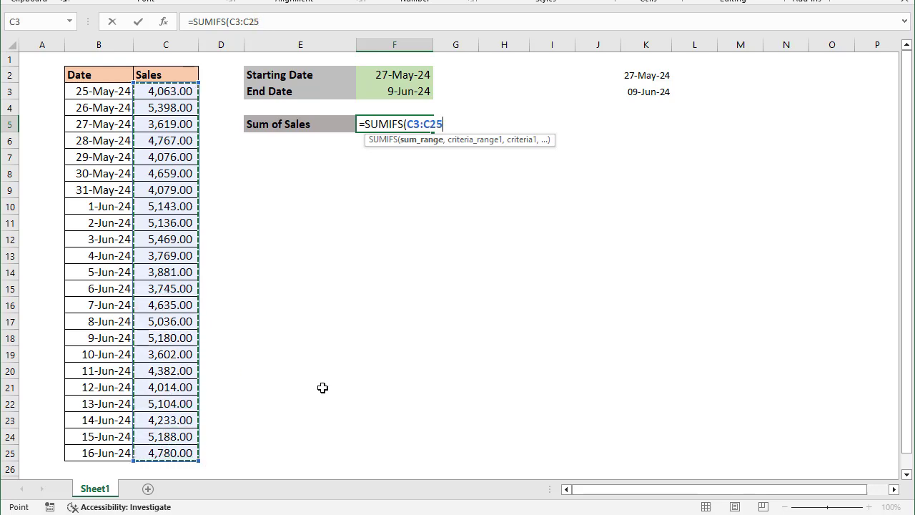
pyautogui.press('F4')
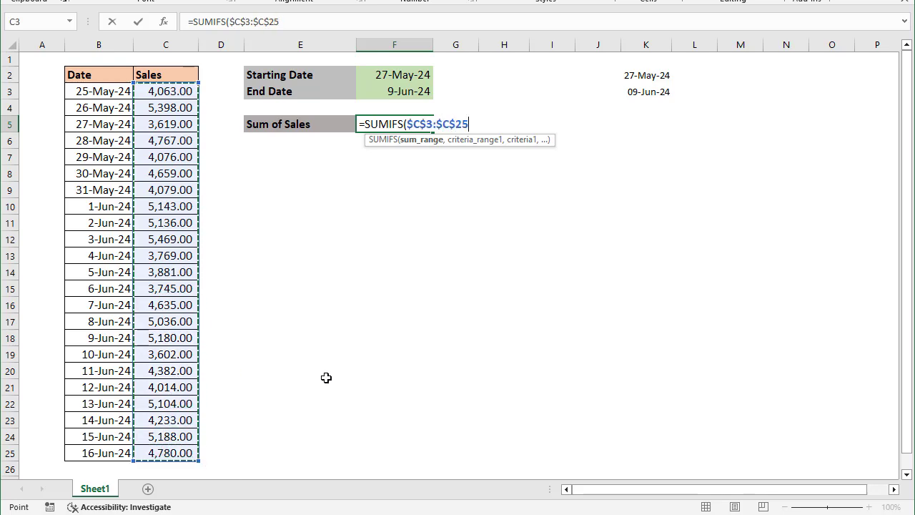
pyautogui.write(',')
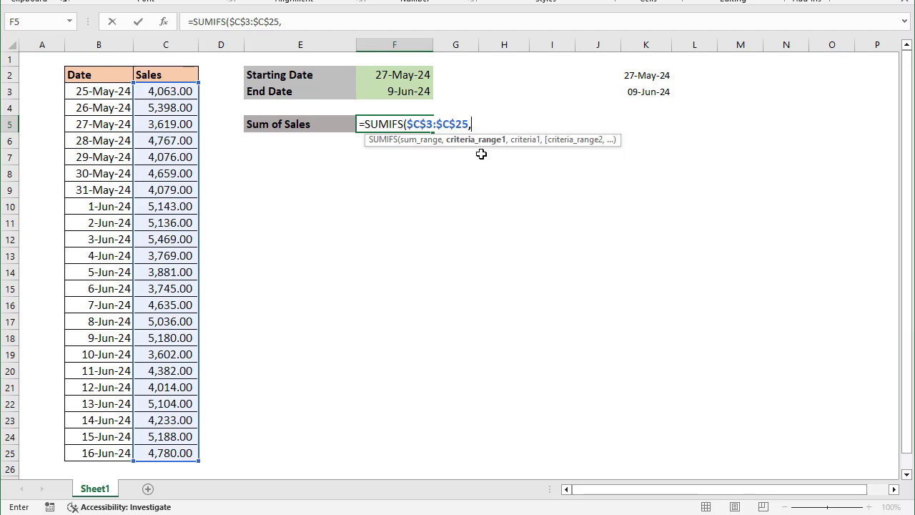
# Add the first SUMIFS condition, using criteria range $B$3:$B$25 and criterion ">="&K2.
pyautogui.moveTo(89, 91); pyautogui.dragTo(77, 453)
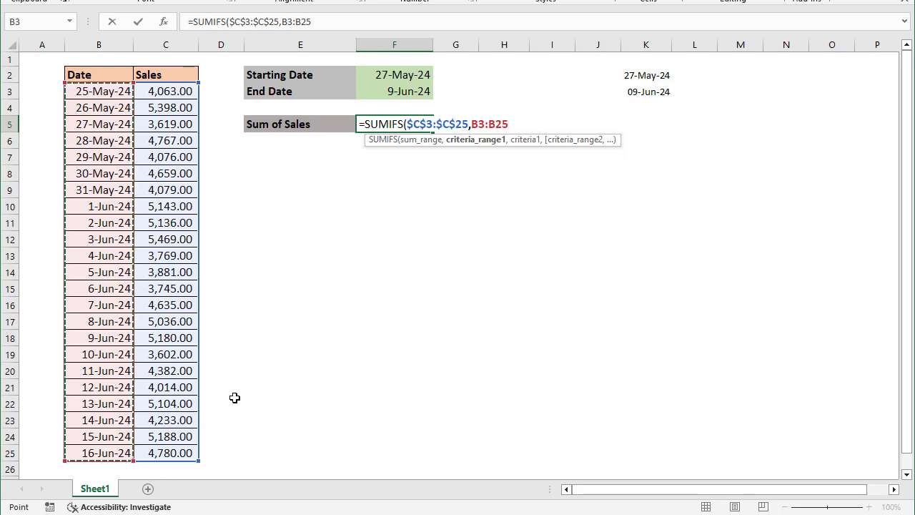
pyautogui.press('F4')
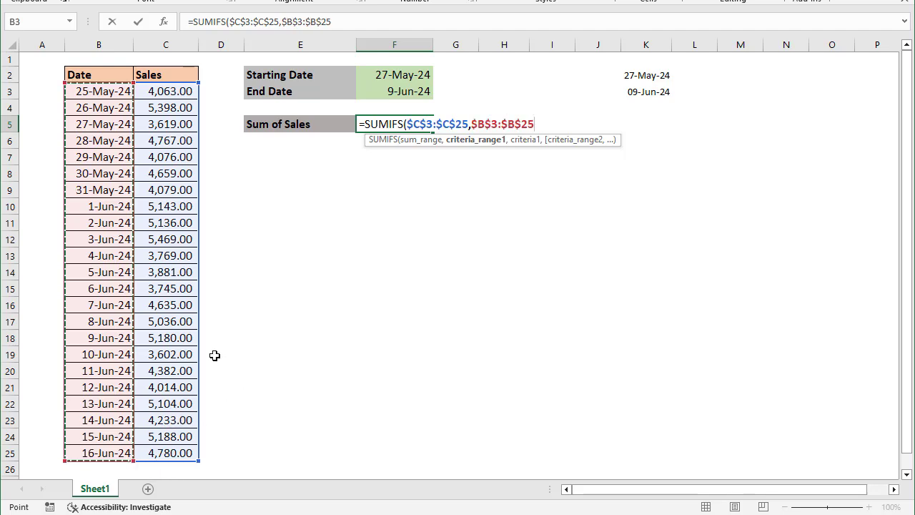
pyautogui.write(',')
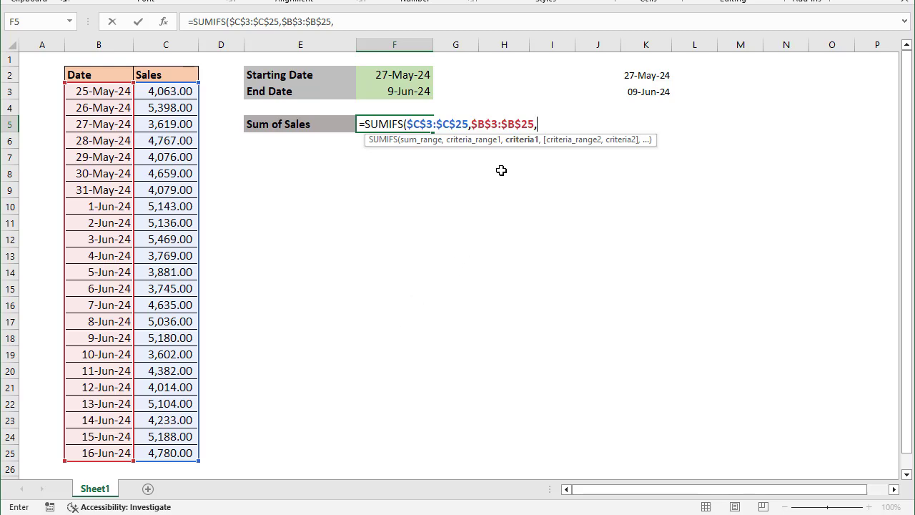
pyautogui.write('">="&')
pyautogui.click(629, 75)
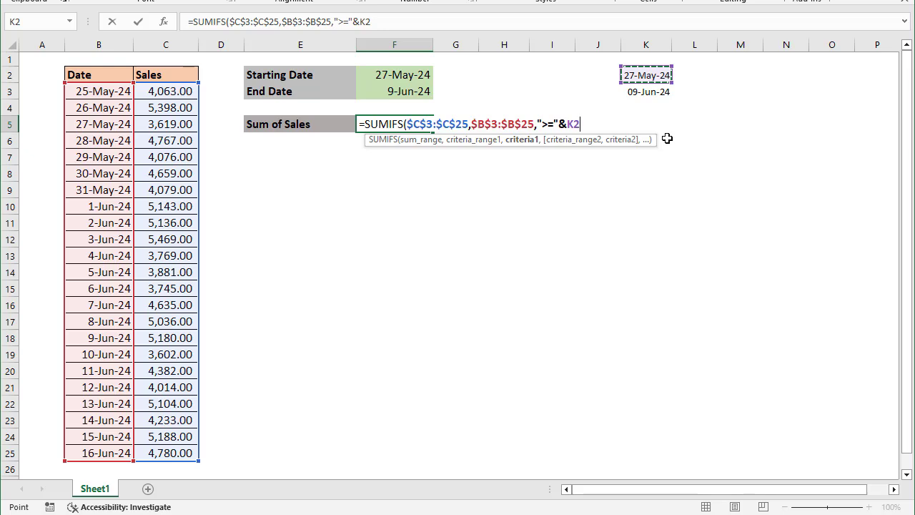
pyautogui.write(',')
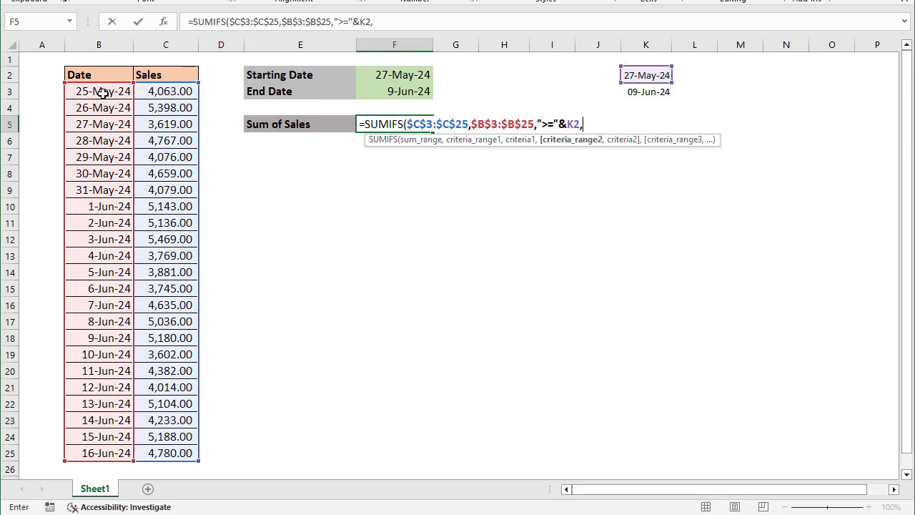
# Add the second condition, $B$3:$B$25 with "<="&K3, and complete the SUMIFS formula in F5.
pyautogui.moveTo(102, 93); pyautogui.dragTo(89, 456)
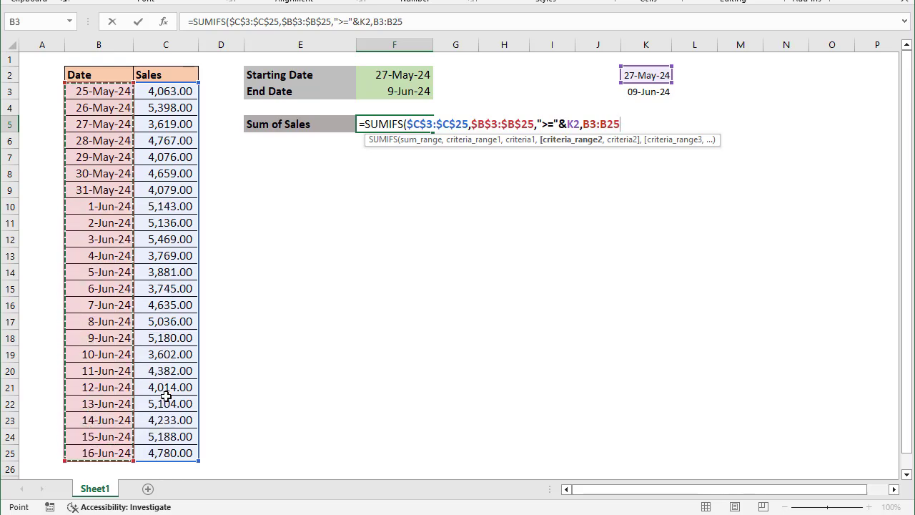
pyautogui.press('F4')
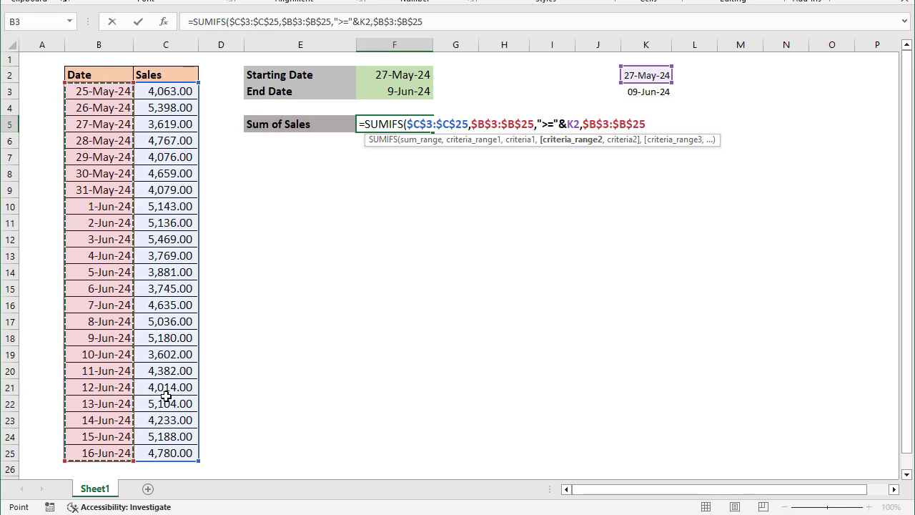
pyautogui.write(',')
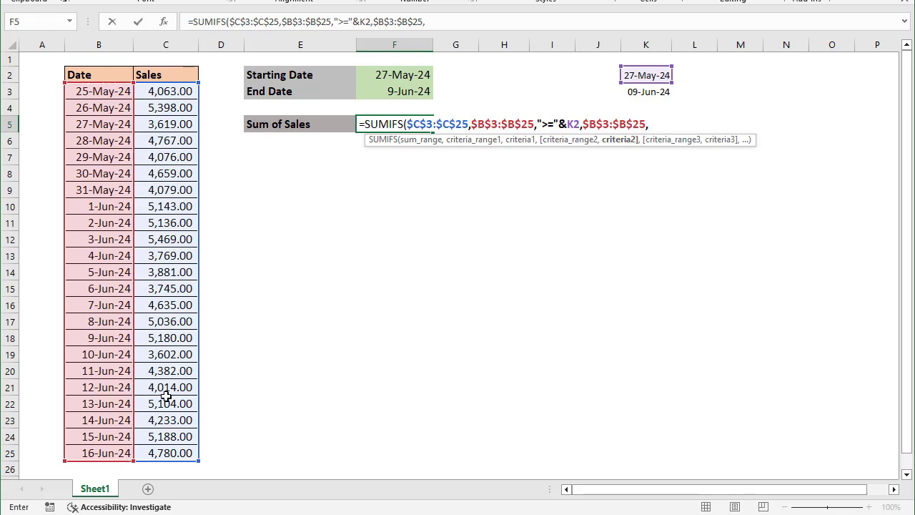
pyautogui.write('"<="&')
pyautogui.click(631, 94)
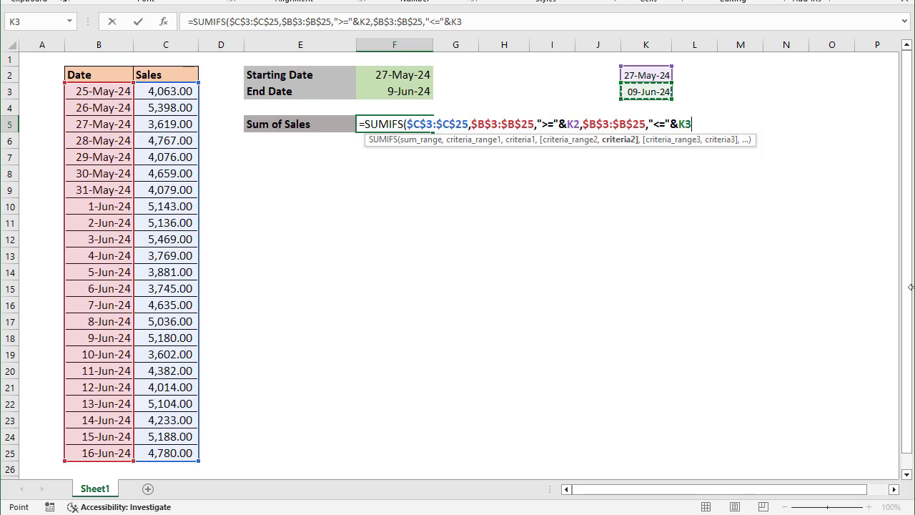
pyautogui.write(')')
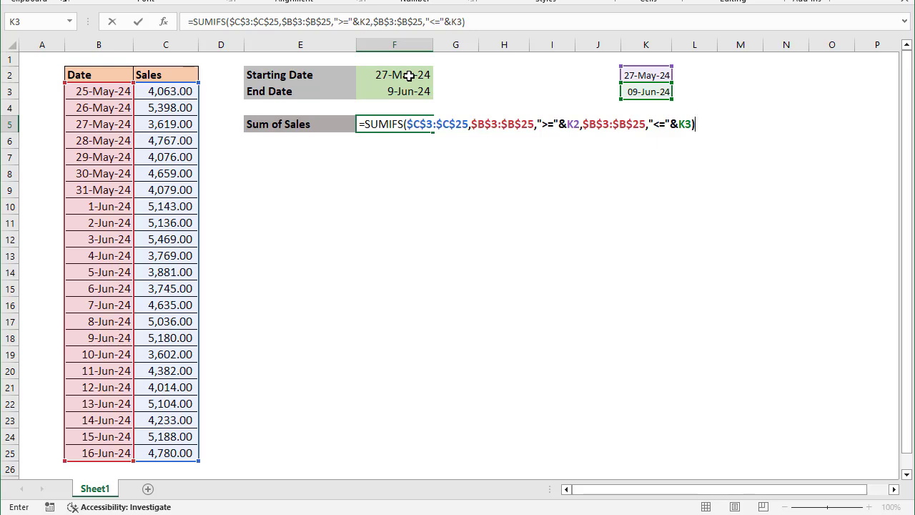
pyautogui.press('Return')
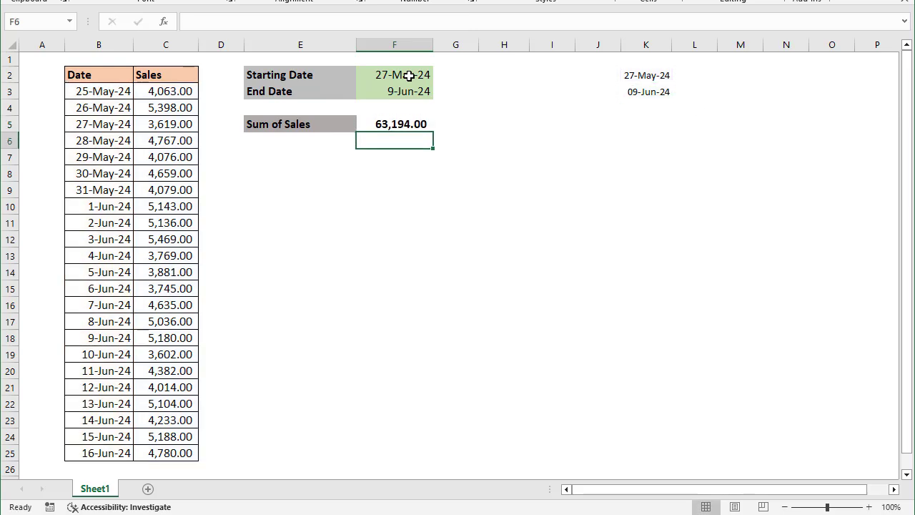
pyautogui.click(393, 125)
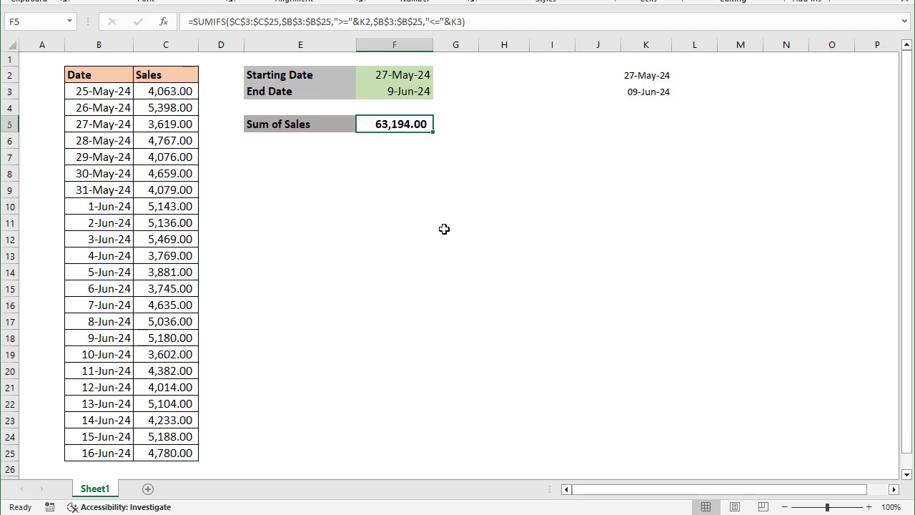
# Set the starting date in F2 to 06/01 and check the total against the sum of C10:C18.
pyautogui.click(391, 93)
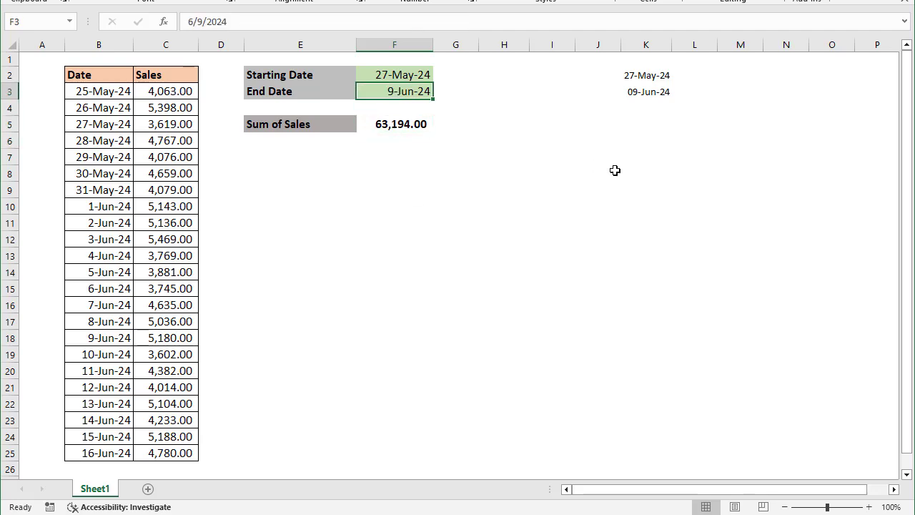
pyautogui.click(401, 74)
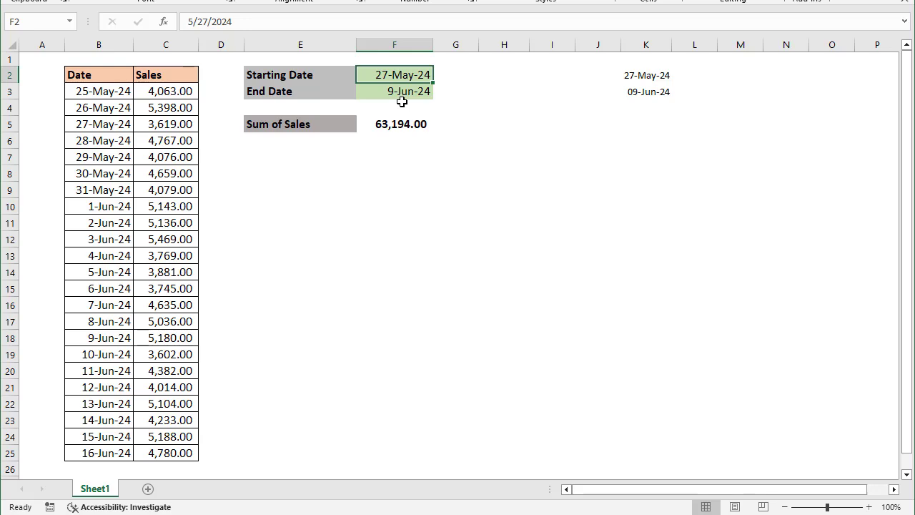
pyautogui.write('06/01')
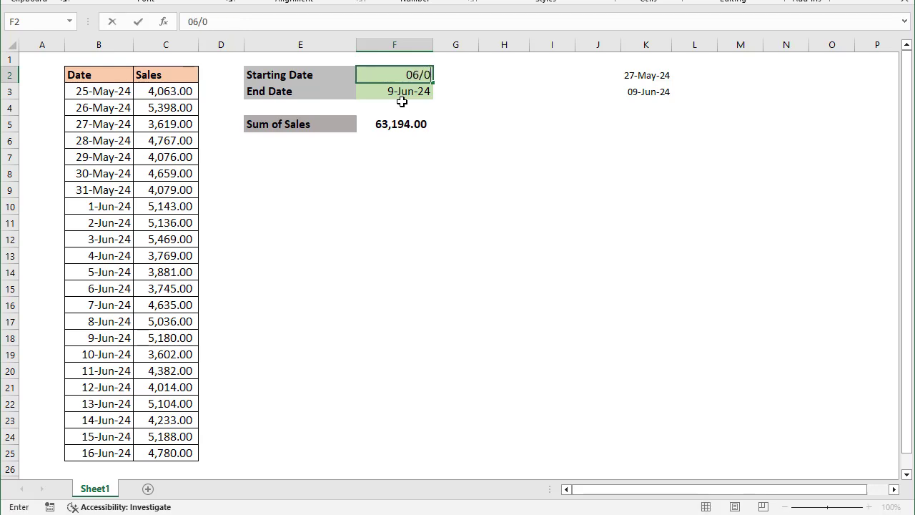
pyautogui.press('Return')
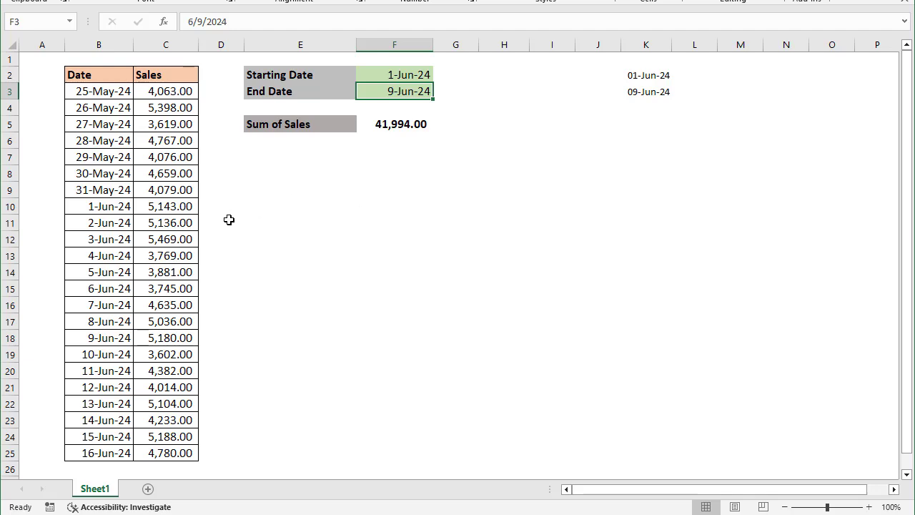
pyautogui.moveTo(161, 205); pyautogui.dragTo(164, 336)
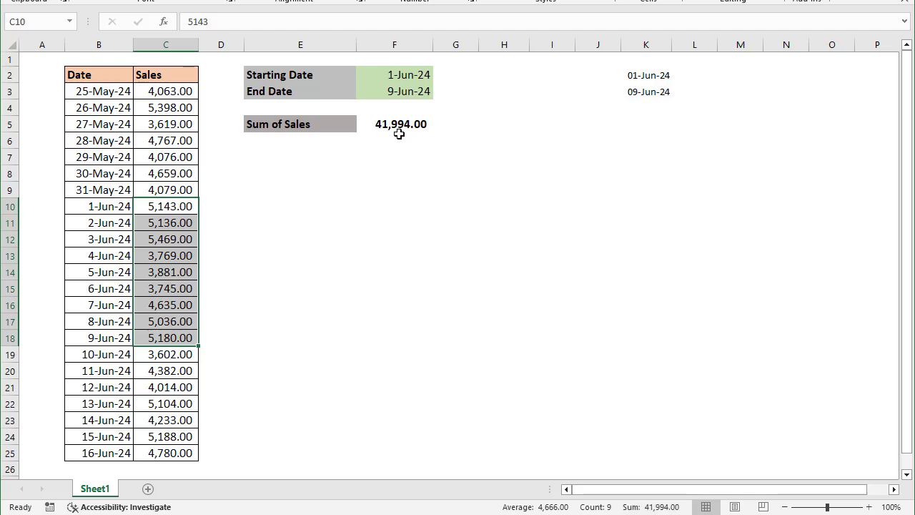
pyautogui.click(397, 172)
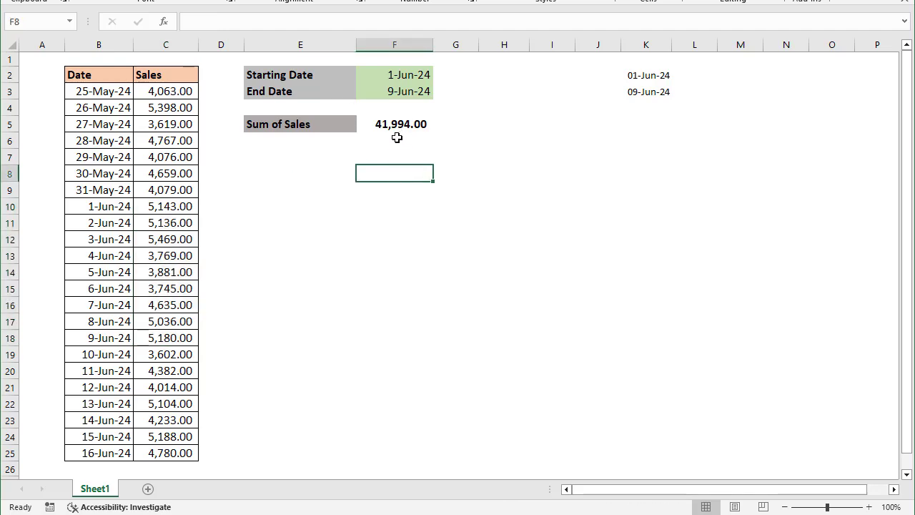
# Test the SUMIFS formula with a blank end date by clearing F3, and undo the deletion.
pyautogui.click(399, 91)
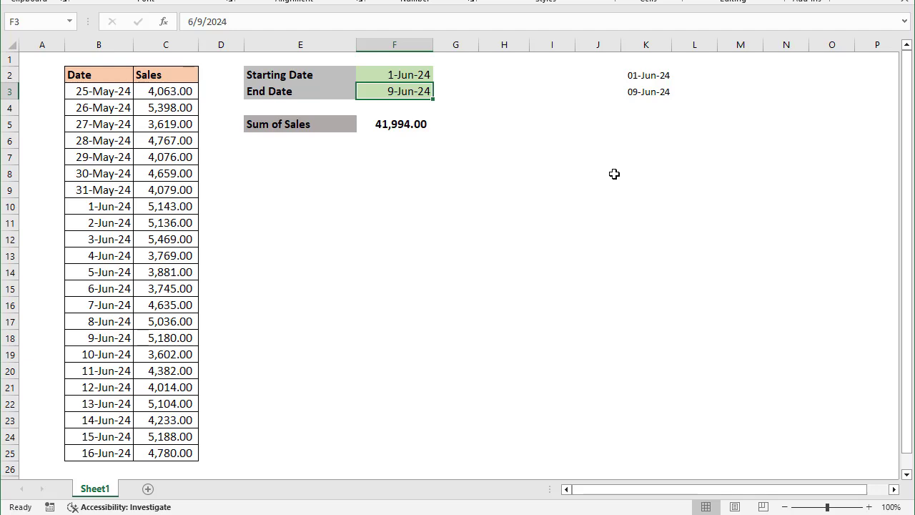
pyautogui.press('Delete')
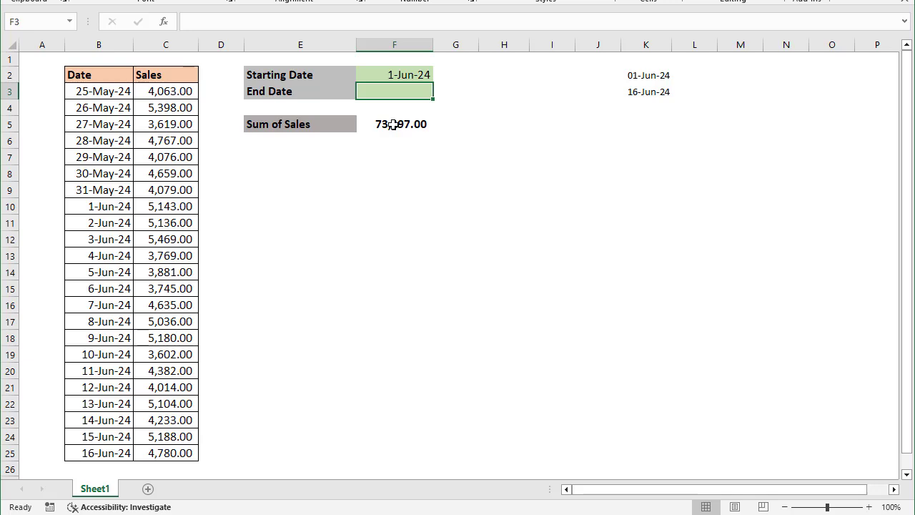
pyautogui.hotkey('ctrl', 'z')
# Clear the starting date in F2 and check the total against the sum of C3:C18.
pyautogui.click(409, 74)
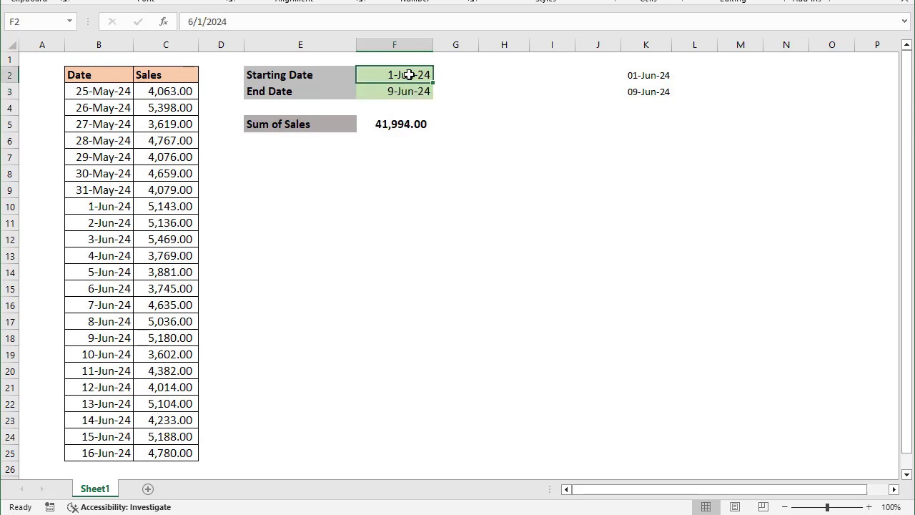
pyautogui.press('Delete')
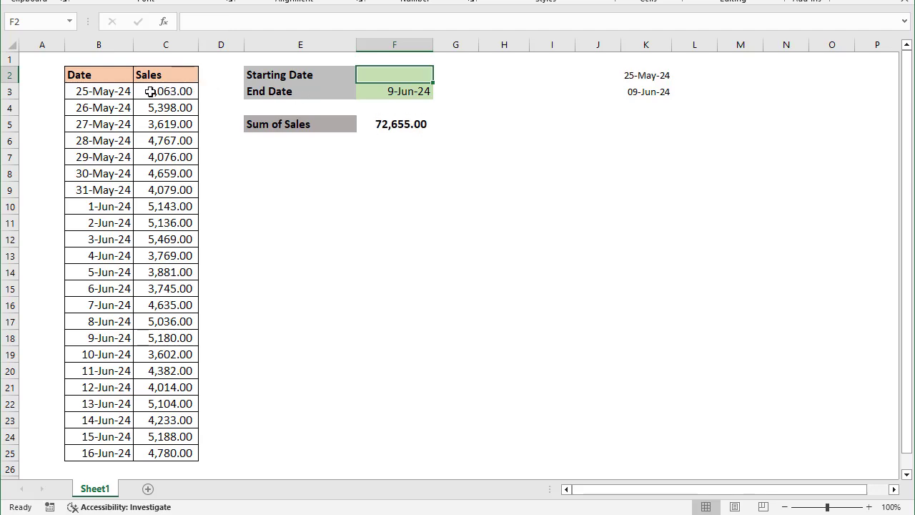
pyautogui.moveTo(149, 91); pyautogui.dragTo(163, 333)
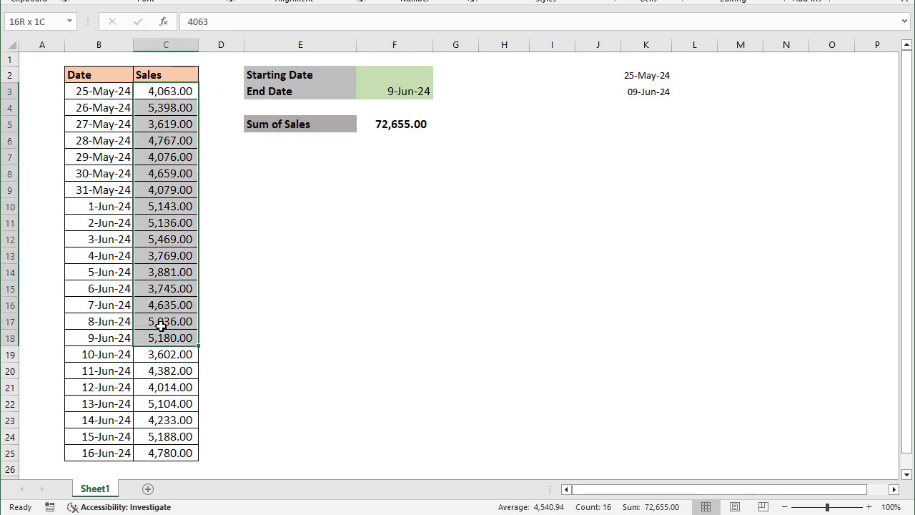
pyautogui.click(342, 178)
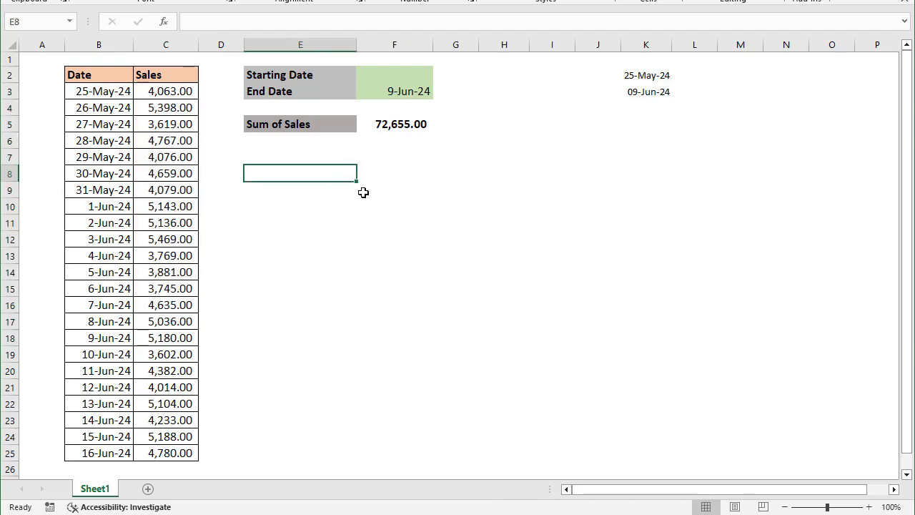